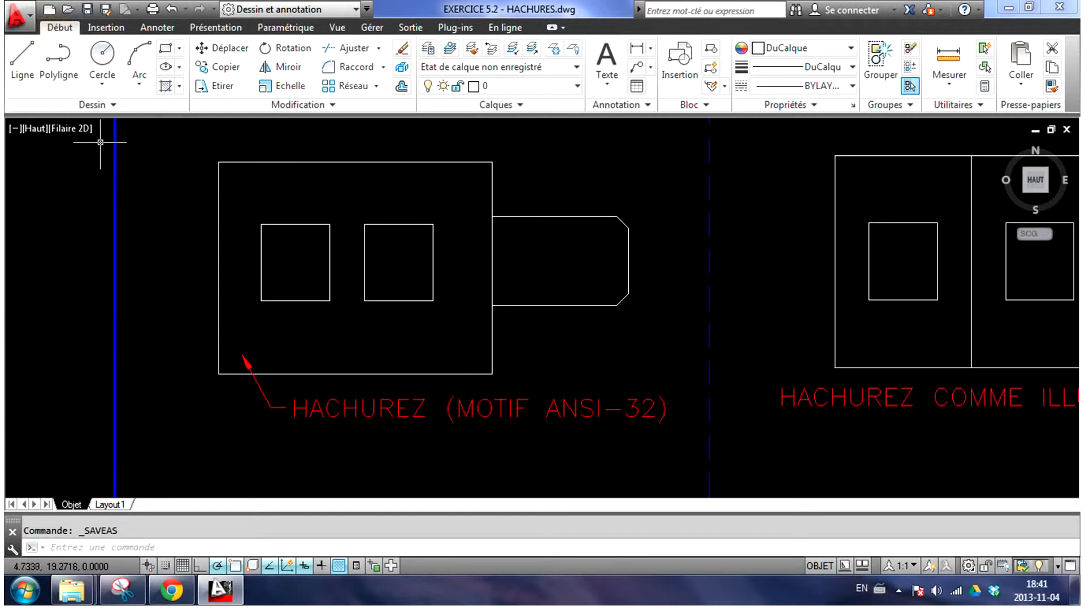
Hatch the first part's large rectangle around its two inner squares with the ANSI32 pattern
{"action": "left_click", "coordinate": [165, 88]}
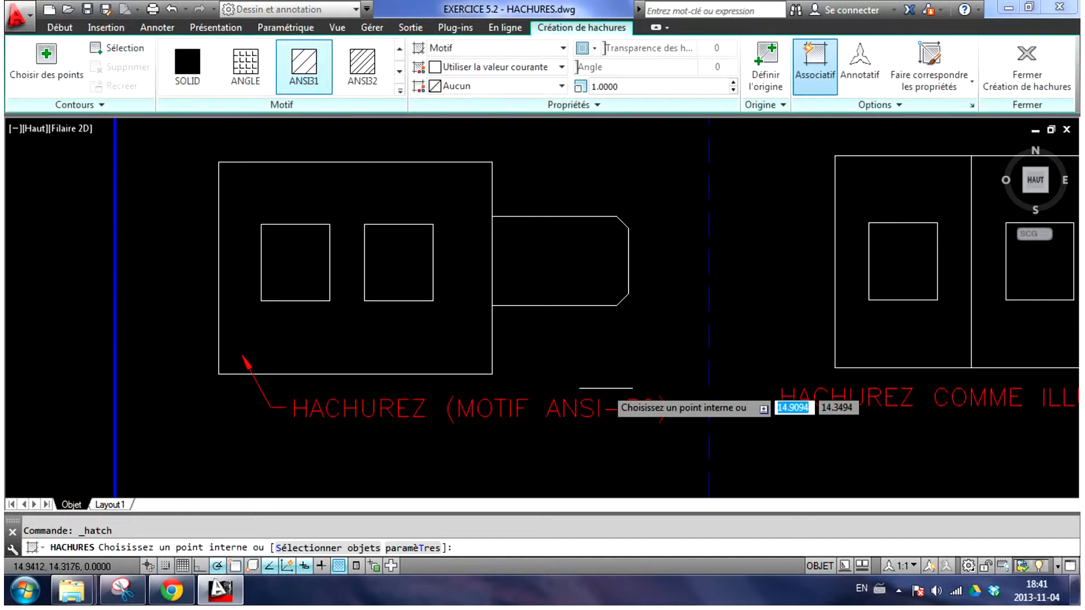
{"action": "left_click", "coordinate": [357, 76]}
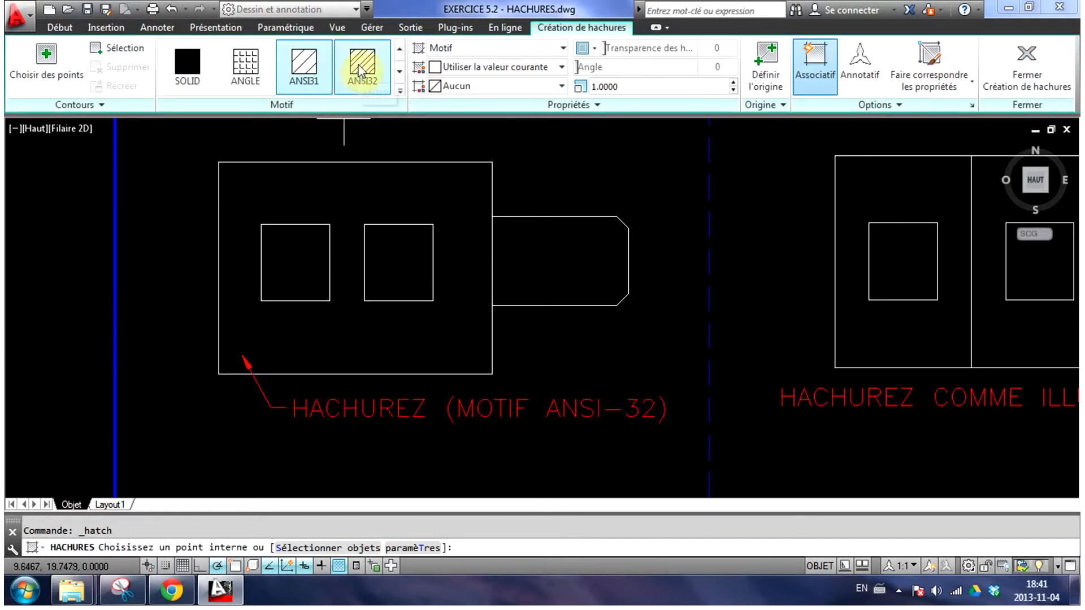
{"action": "left_click", "coordinate": [462, 192]}
{"action": "scroll", "coordinate": [750, 254], "scroll_direction": "down", "scroll_amount": 2}
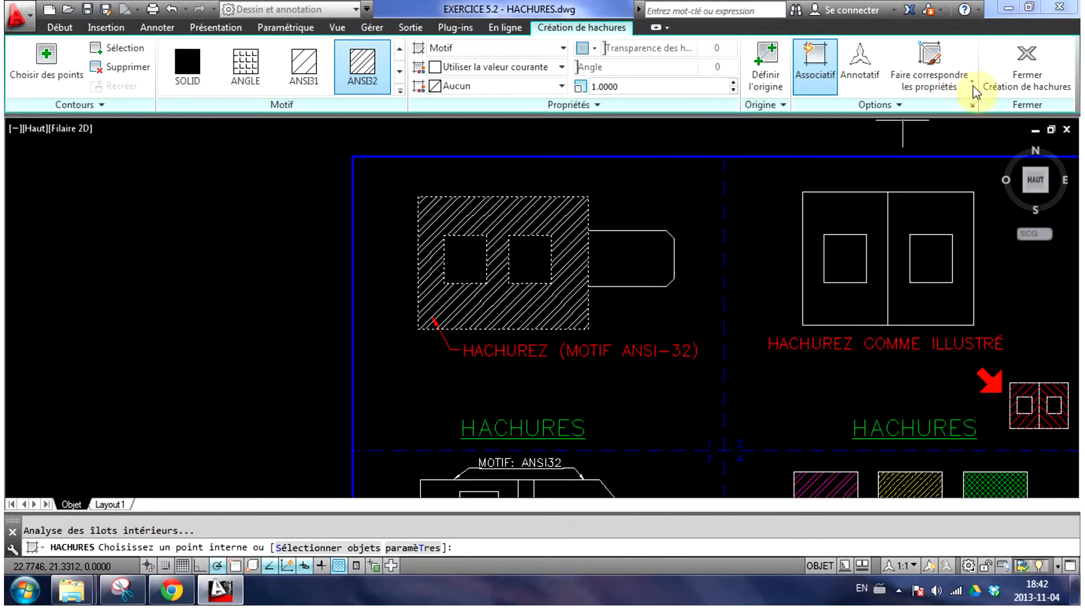
{"action": "left_click", "coordinate": [1047, 62]}
Apply an ANSI31 hatch to the left half of the divided rectangle above "HACHUREZ COMME ILLUSTRÉ", leaving its inner square empty
{"action": "middle_click_drag", "start_coordinate": [736, 230], "coordinate": [354, 222]}
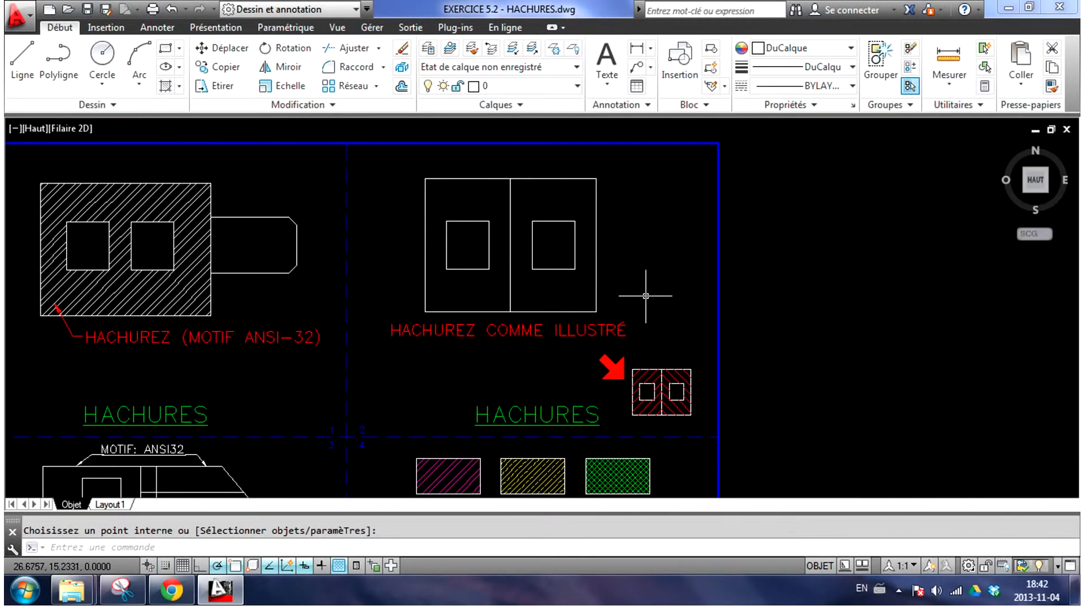
{"action": "scroll", "coordinate": [661, 351], "scroll_direction": "up", "scroll_amount": 4}
{"action": "middle_click_drag", "start_coordinate": [643, 302], "coordinate": [557, 179]}
{"action": "scroll", "coordinate": [624, 225], "scroll_direction": "up", "scroll_amount": 2}
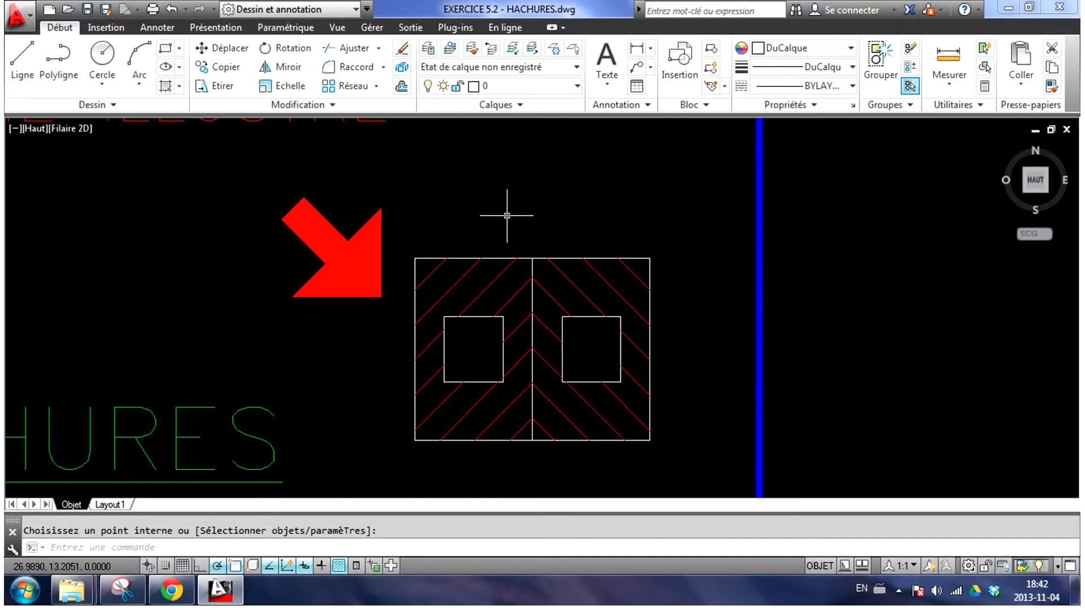
{"action": "scroll", "coordinate": [527, 266], "scroll_direction": "down", "scroll_amount": 4}
{"action": "mouse_move", "coordinate": [515, 217]}
{"action": "middle_mouse_down"}
{"action": "mouse_move", "coordinate": [588, 297]}
{"action": "mouse_move", "coordinate": [637, 377]}
{"action": "middle_mouse_up"}
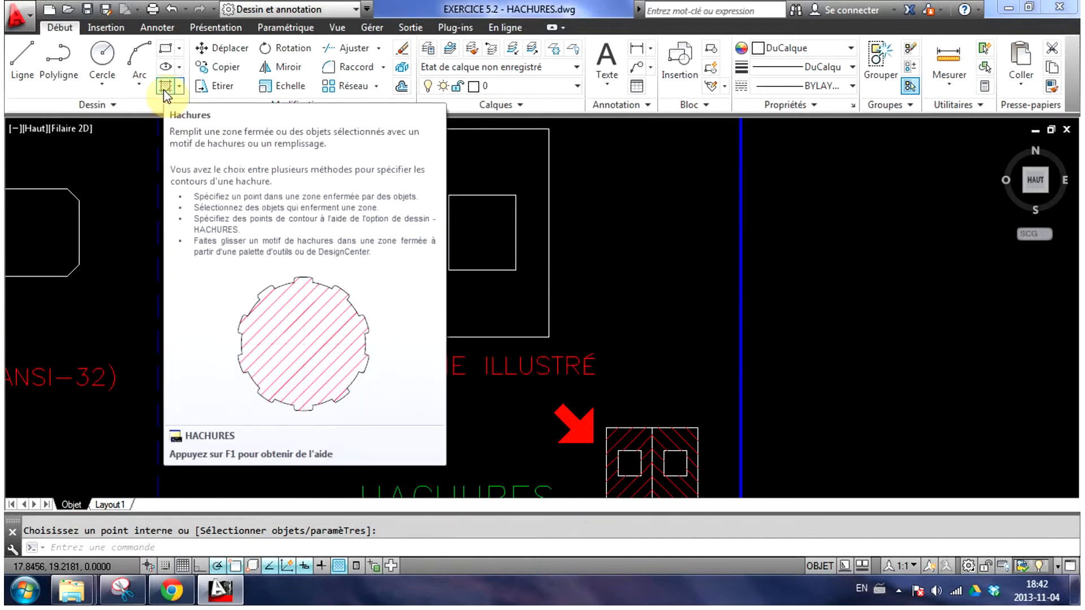
{"action": "left_click", "coordinate": [164, 91]}
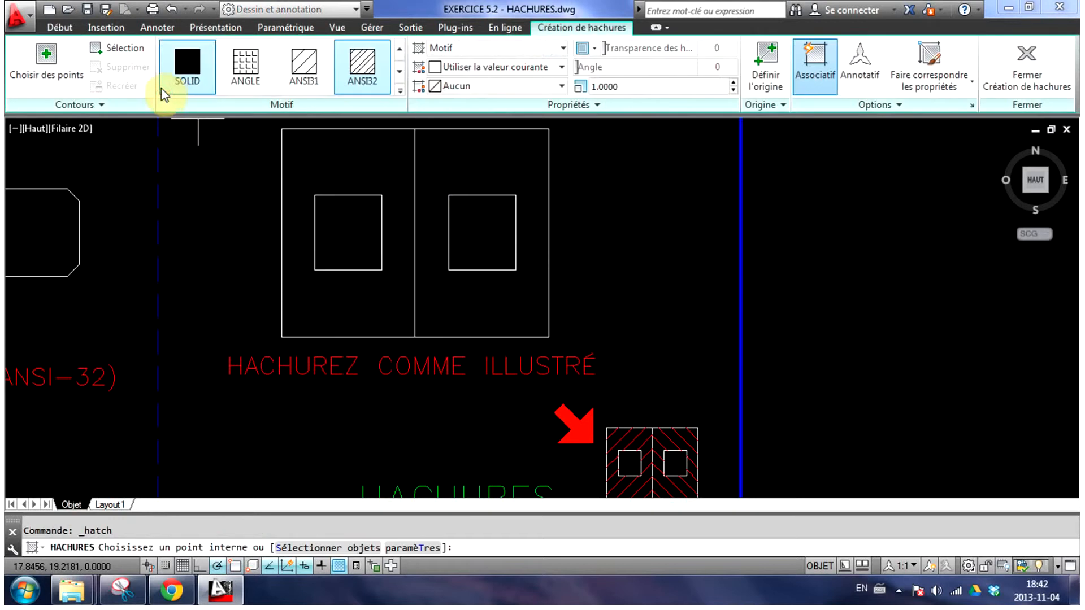
{"action": "left_click", "coordinate": [306, 66]}
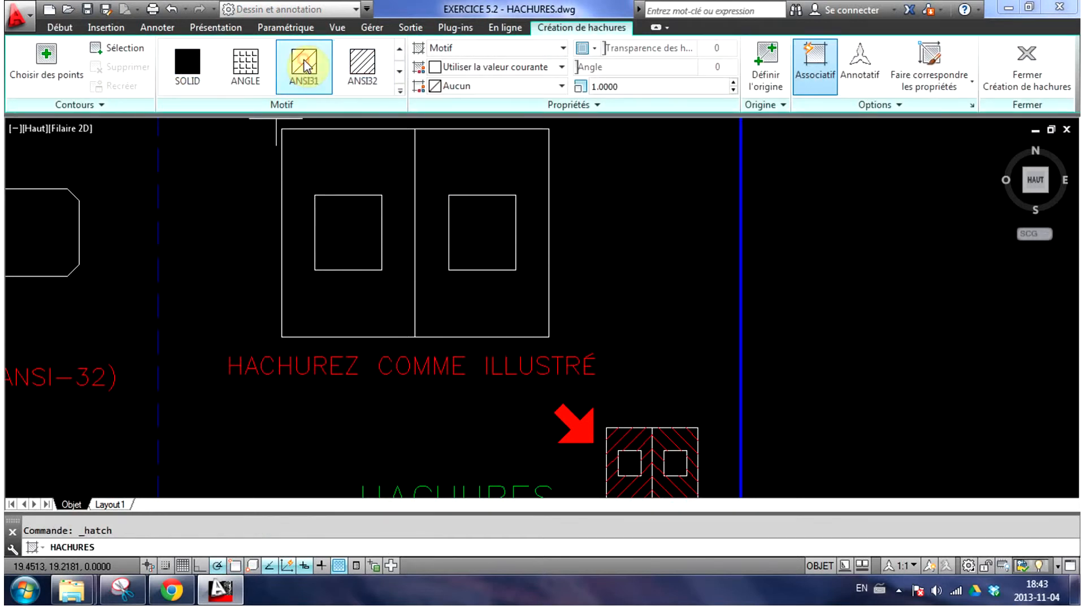
{"action": "left_click", "coordinate": [345, 160]}
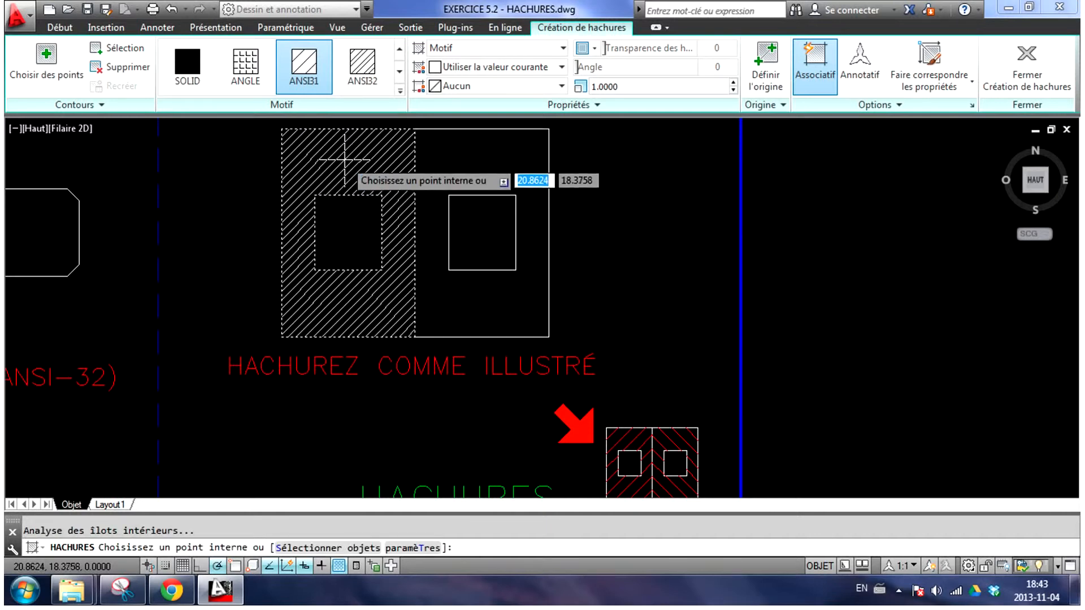
Set the scale of the left half's hatch to 2.0000
{"action": "left_click", "coordinate": [733, 83]}
{"action": "left_click", "coordinate": [734, 82]}
{"action": "left_click", "coordinate": [734, 82]}
{"action": "left_click", "coordinate": [733, 82]}
{"action": "left_click", "coordinate": [733, 83]}
{"action": "left_click", "coordinate": [733, 83]}
{"action": "left_click", "coordinate": [734, 82]}
{"action": "left_click", "coordinate": [734, 82]}
{"action": "left_click", "coordinate": [733, 83]}
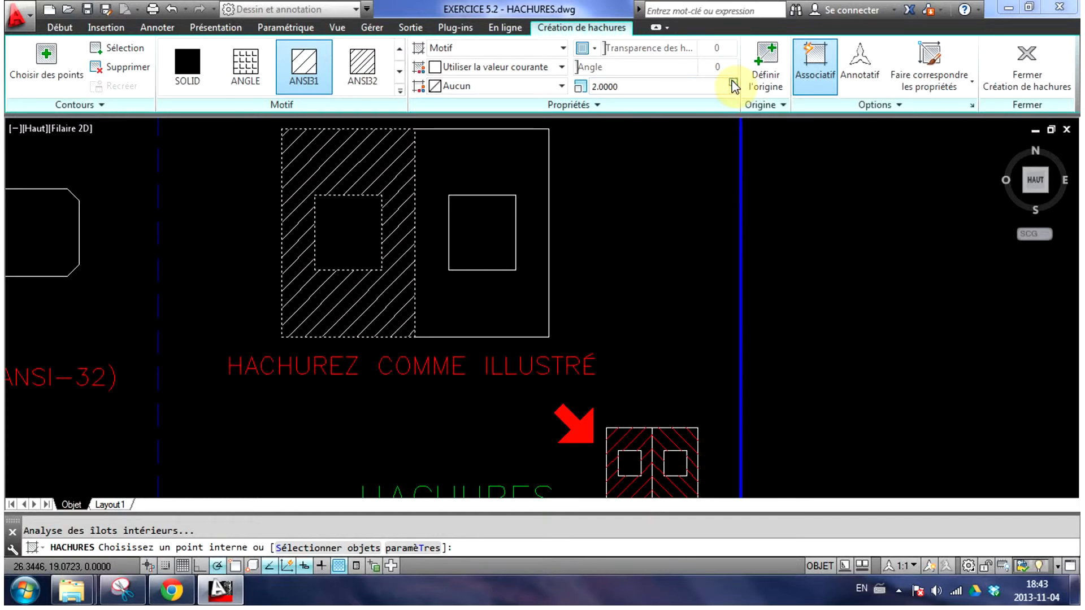
Colour the left half's hatch red (Rouge) and finish creating it
{"action": "middle_click_drag", "start_coordinate": [613, 343], "coordinate": [617, 340]}
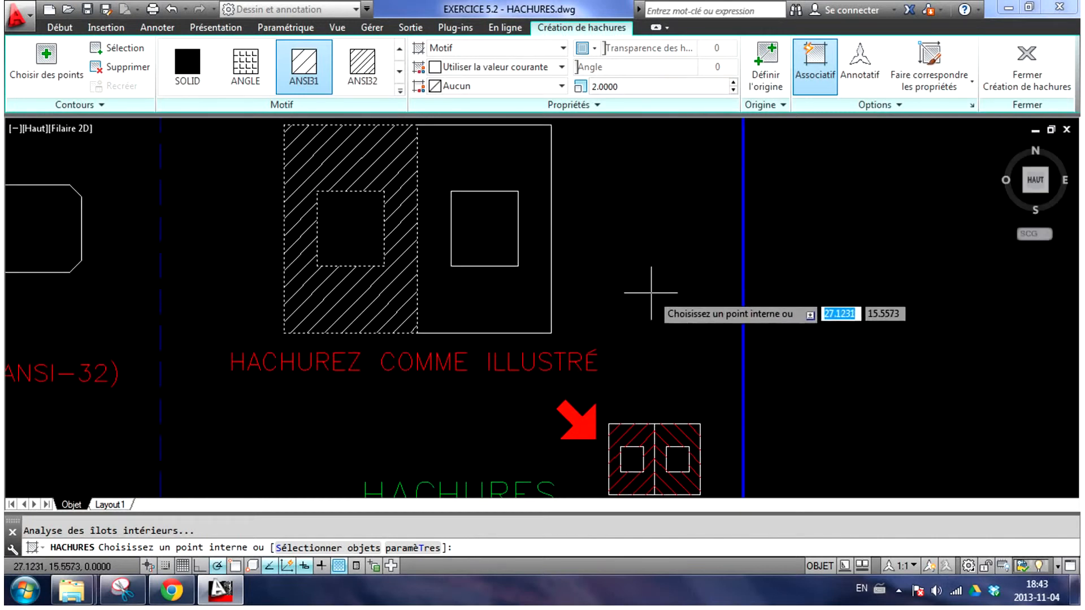
{"action": "left_click", "coordinate": [456, 66]}
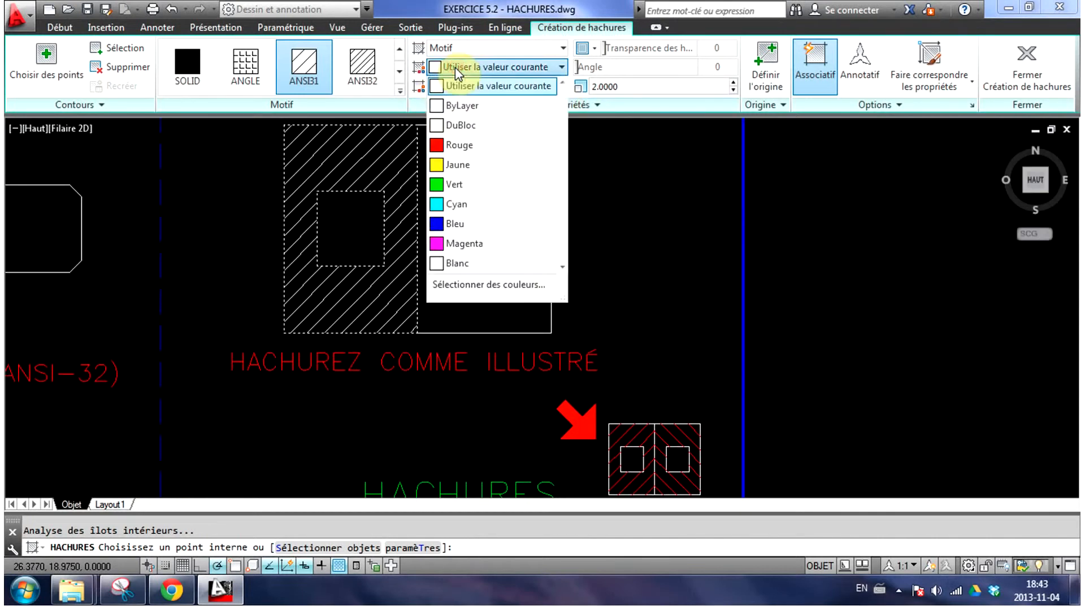
{"action": "left_click", "coordinate": [489, 145]}
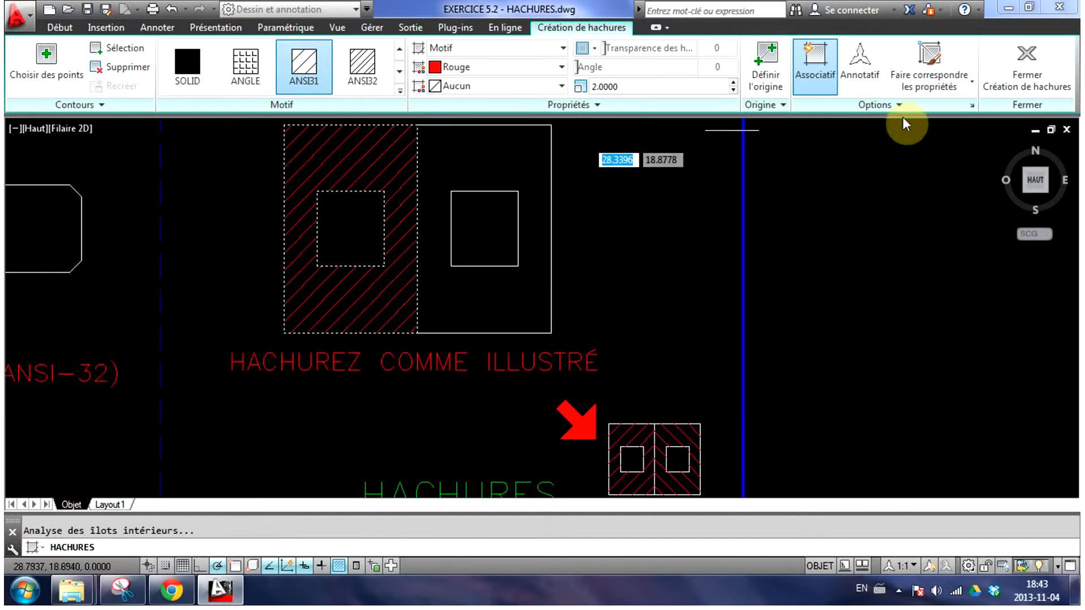
{"action": "left_click", "coordinate": [1039, 75]}
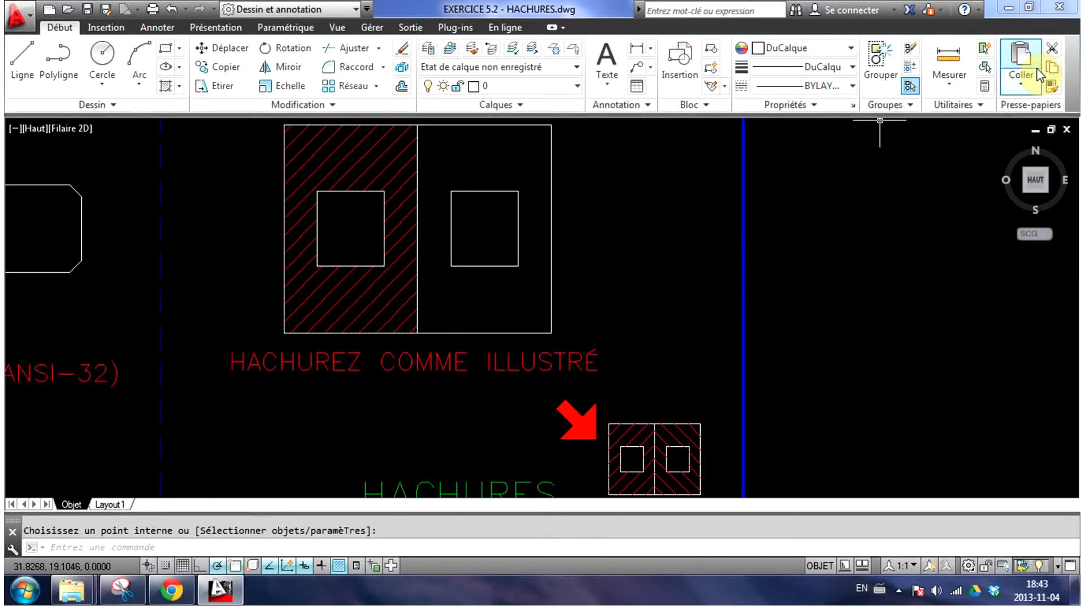
Hatch the right half of the divided rectangle with the same red ANSI31 pattern, using an angle of 90
{"action": "left_click", "coordinate": [164, 87]}
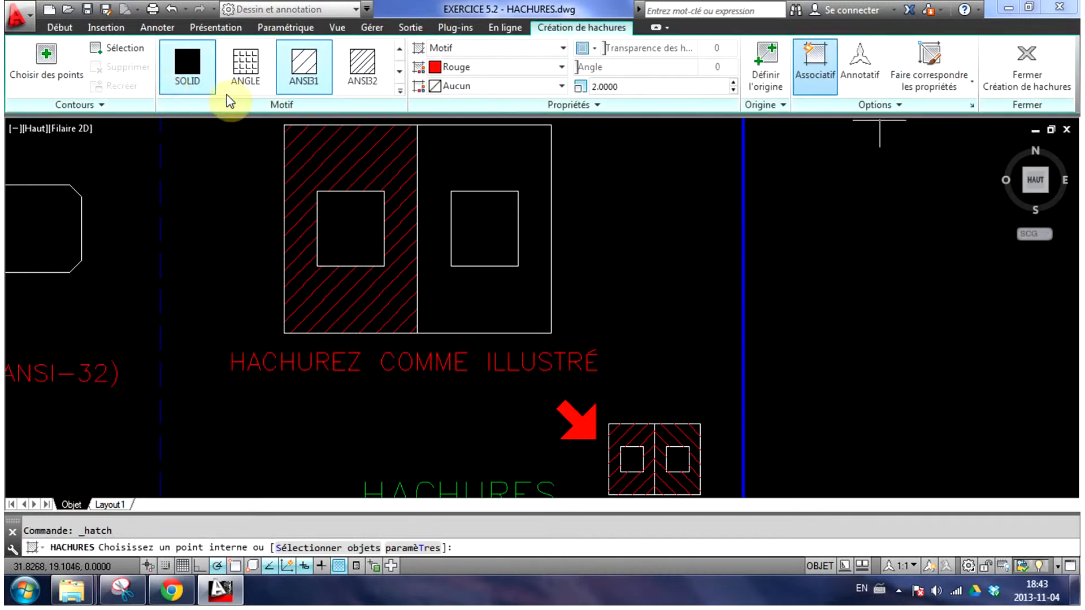
{"action": "left_click", "coordinate": [497, 146]}
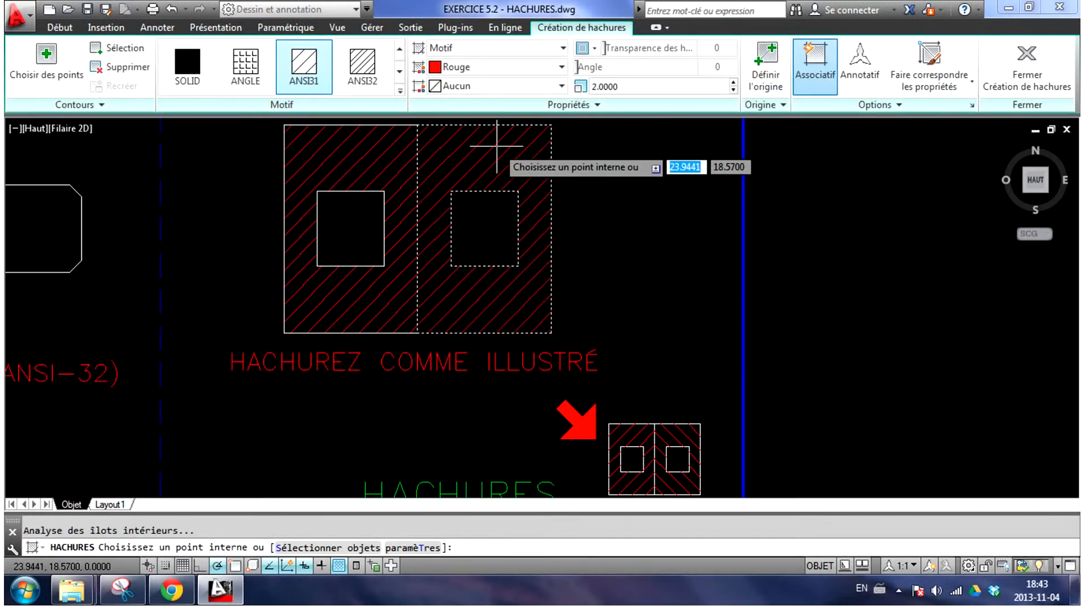
{"action": "left_click_drag", "start_coordinate": [582, 67], "coordinate": [622, 71]}
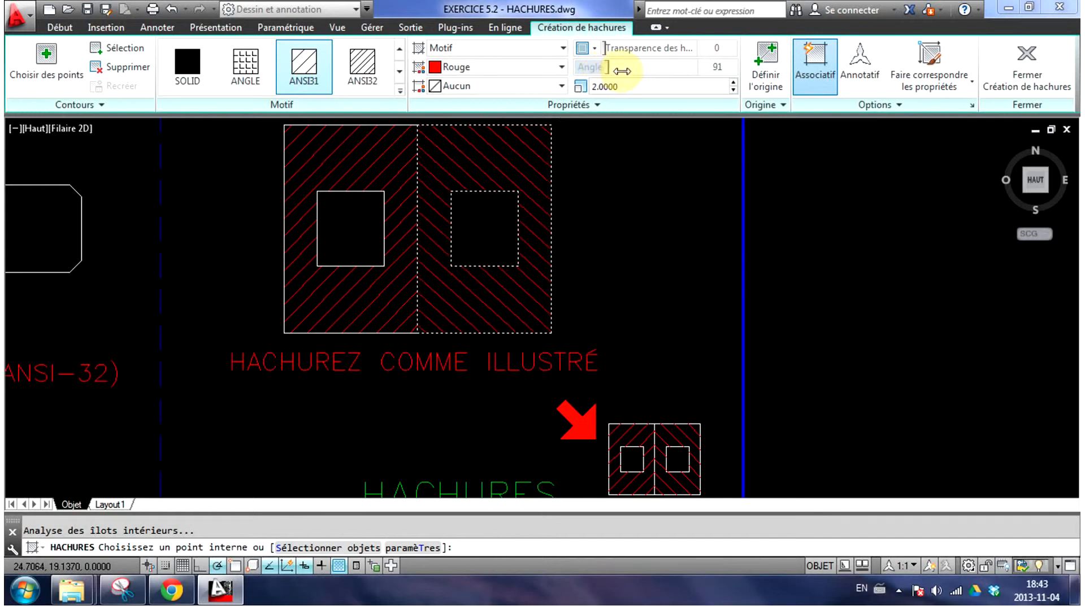
{"action": "left_click", "coordinate": [719, 67]}
{"action": "type", "text": "90"}
{"action": "key", "text": "Return"}
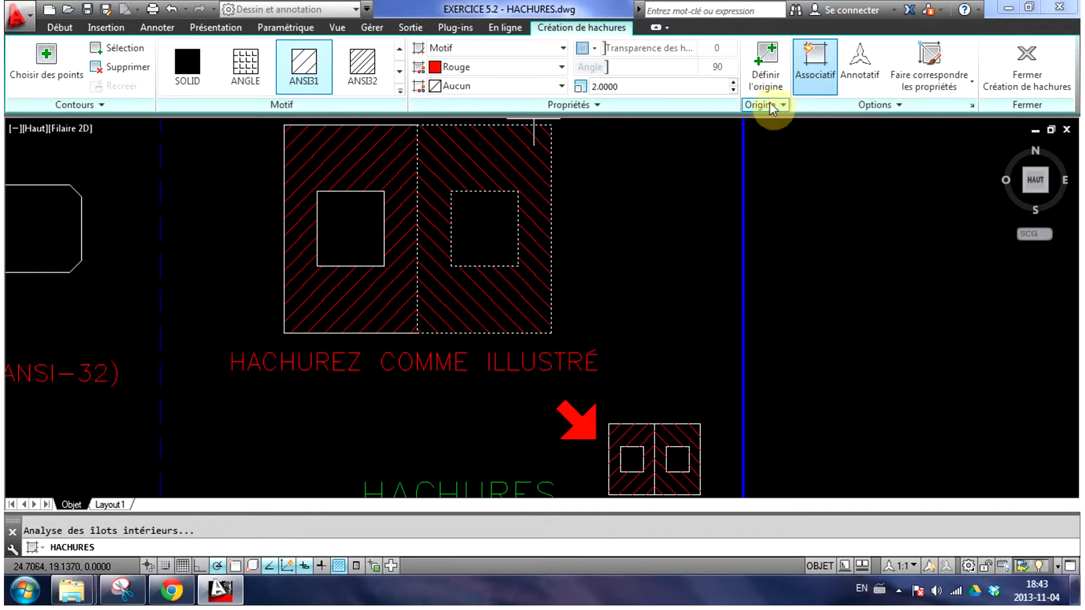
{"action": "left_click", "coordinate": [1052, 63]}
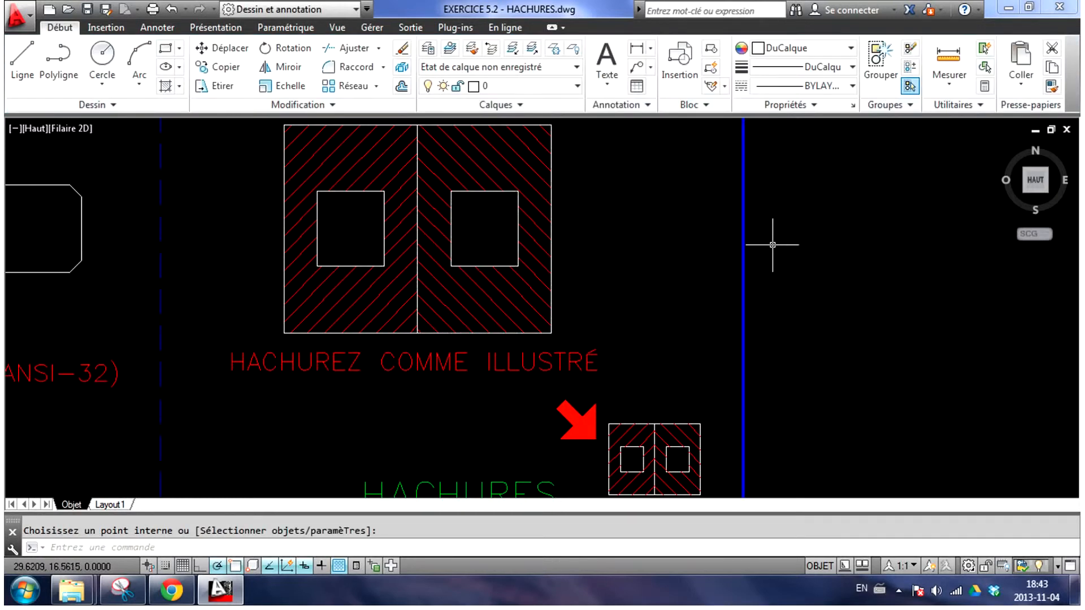
Hatch the three outer regions of the sectioned part in quadrant 3 with the ANSI32 pattern, leaving the inner rectangle and horizontal channel empty
{"action": "scroll", "coordinate": [773, 243], "scroll_direction": "down", "scroll_amount": 3}
{"action": "mouse_move", "coordinate": [671, 266]}
{"action": "middle_mouse_down"}
{"action": "mouse_move", "coordinate": [727, 163]}
{"action": "mouse_move", "coordinate": [785, 102]}
{"action": "middle_mouse_up"}
{"action": "mouse_move", "coordinate": [526, 328]}
{"action": "middle_mouse_down"}
{"action": "mouse_move", "coordinate": [595, 227]}
{"action": "mouse_move", "coordinate": [577, 231]}
{"action": "middle_mouse_up"}
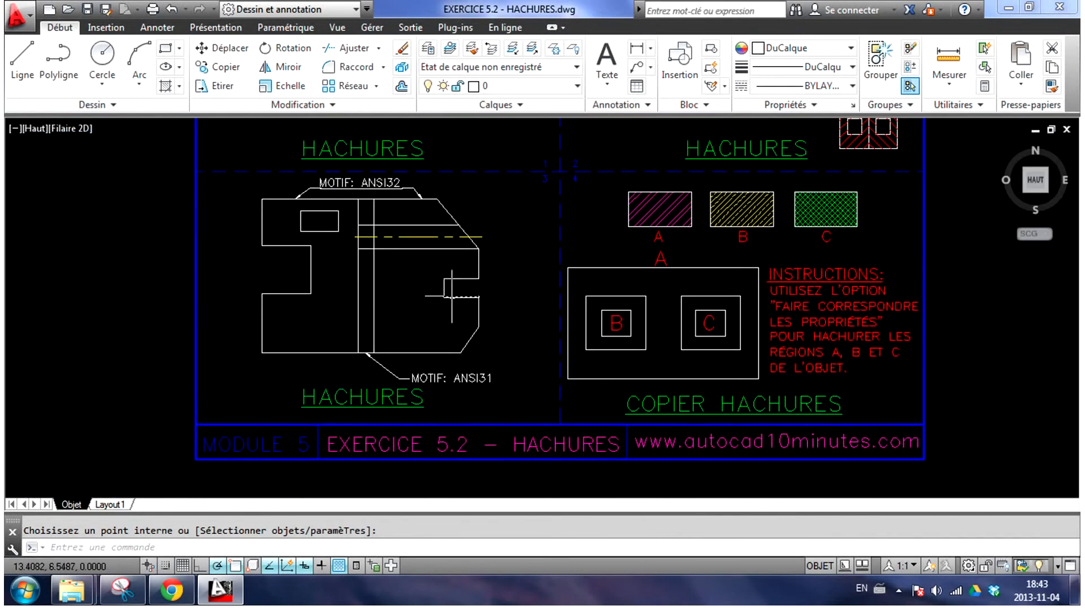
{"action": "scroll", "coordinate": [450, 295], "scroll_direction": "up", "scroll_amount": 2}
{"action": "middle_click_drag", "start_coordinate": [496, 273], "coordinate": [516, 300]}
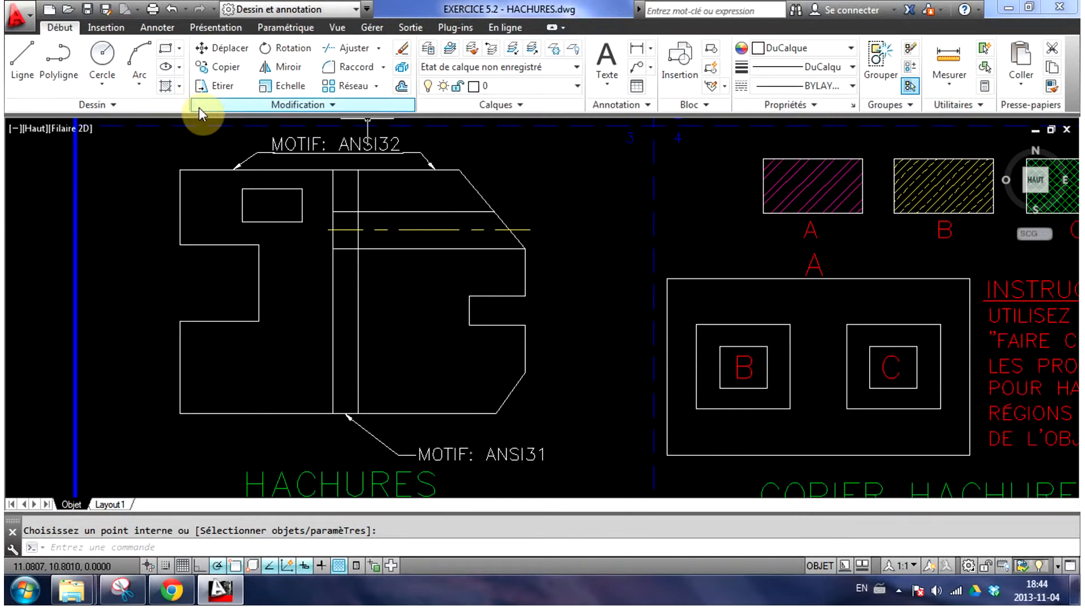
{"action": "left_click", "coordinate": [165, 88]}
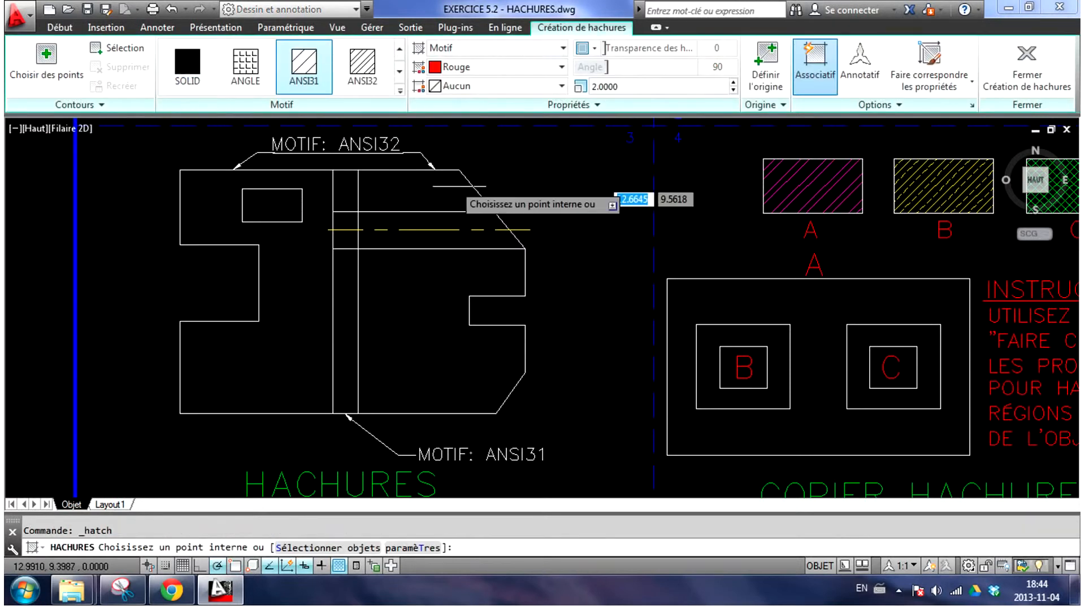
{"action": "left_click", "coordinate": [368, 66]}
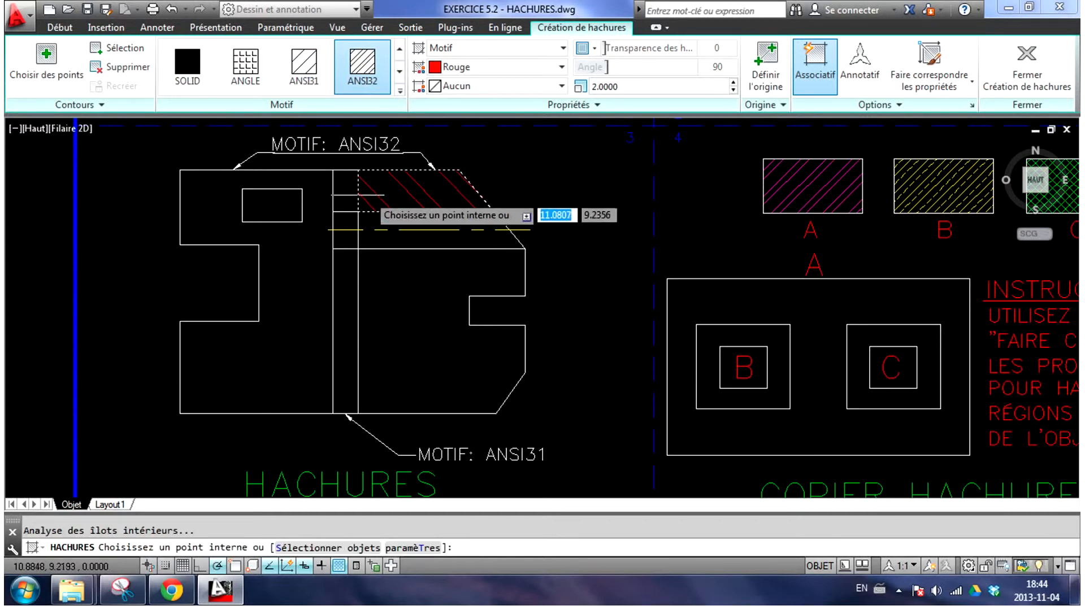
{"action": "left_click", "coordinate": [317, 195]}
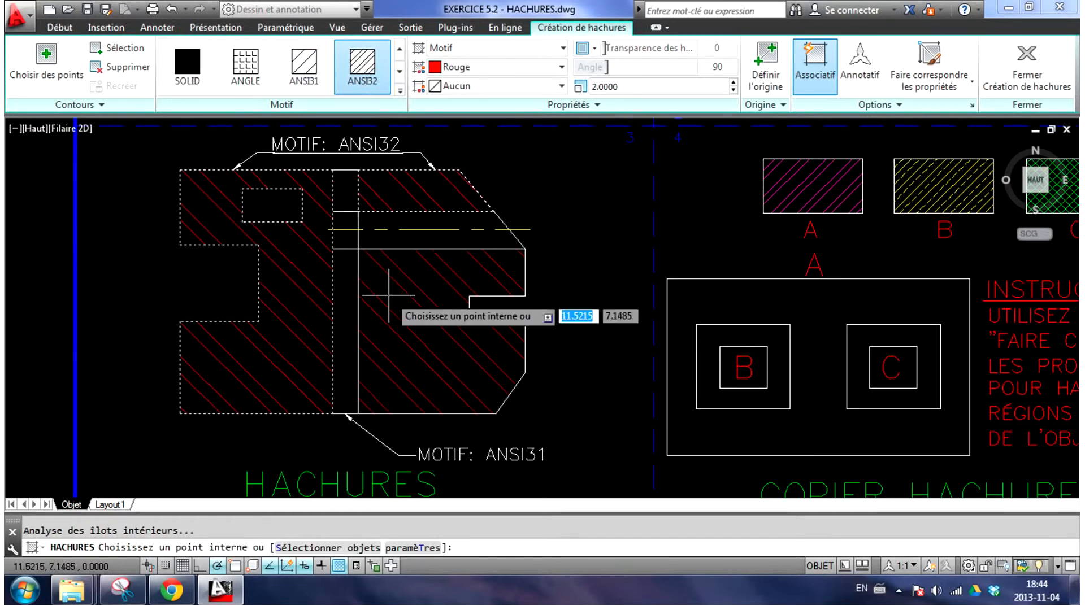
{"action": "left_click", "coordinate": [389, 295]}
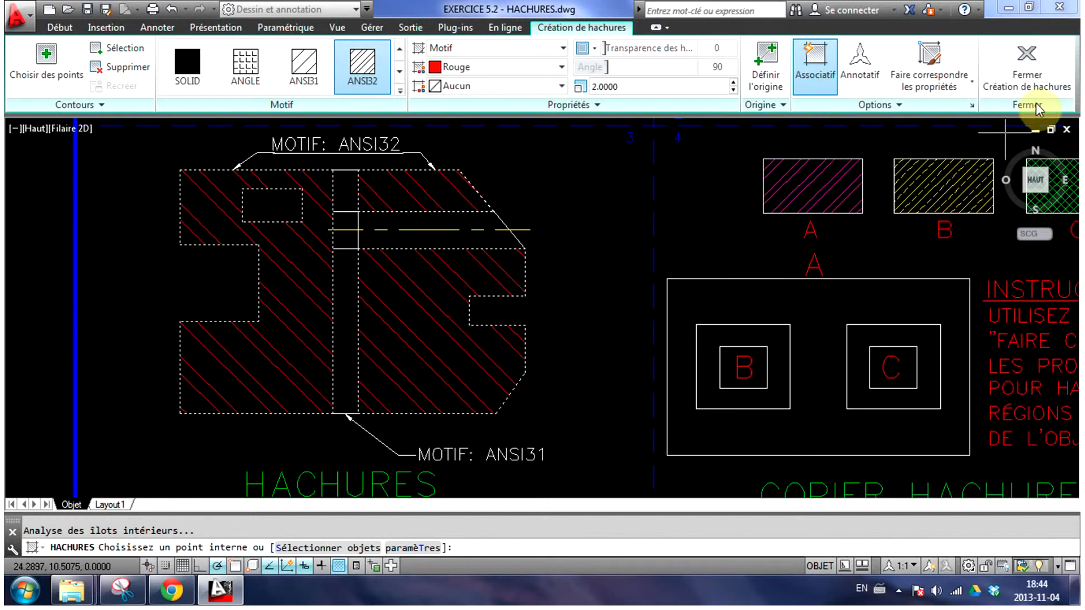
{"action": "left_click", "coordinate": [1019, 59]}
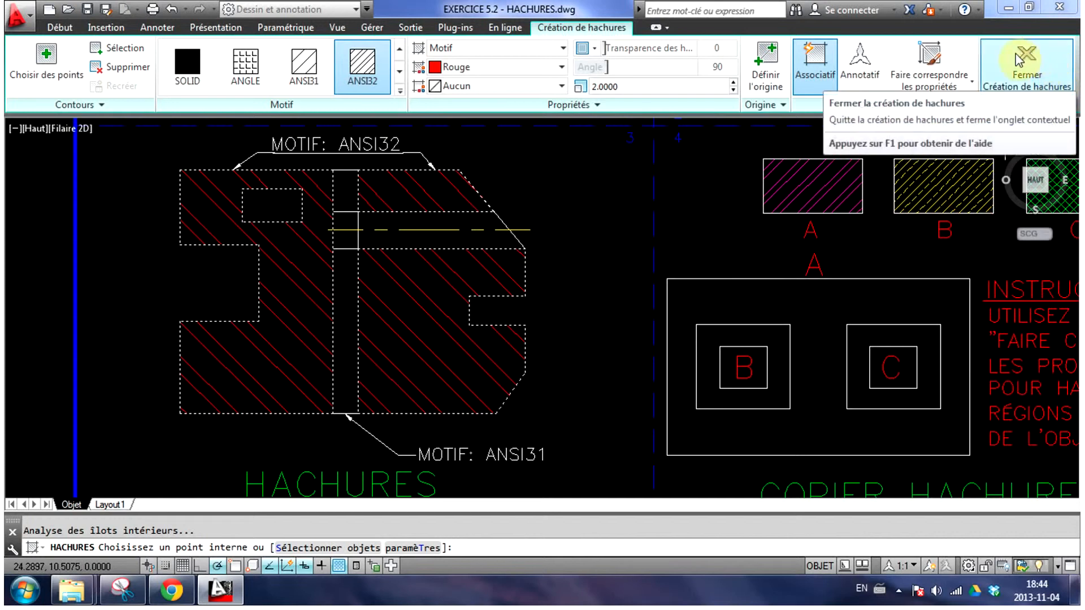
{"action": "left_click", "coordinate": [1051, 71]}
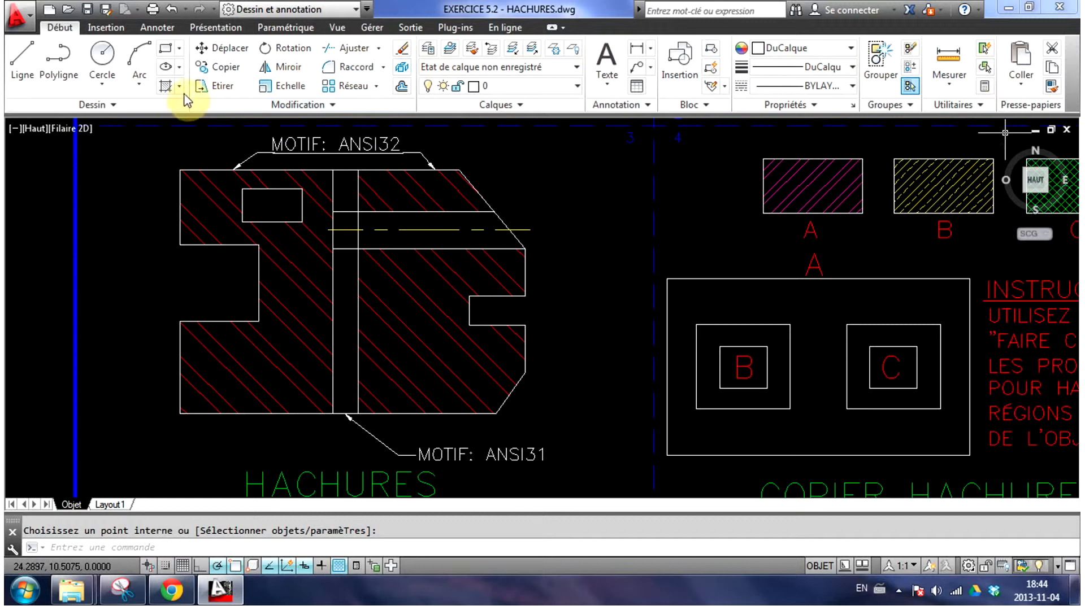
Hatch the narrow vertical strip above and below the horizontal channel with ANSI31 at an angle of 0
{"action": "left_click", "coordinate": [166, 87]}
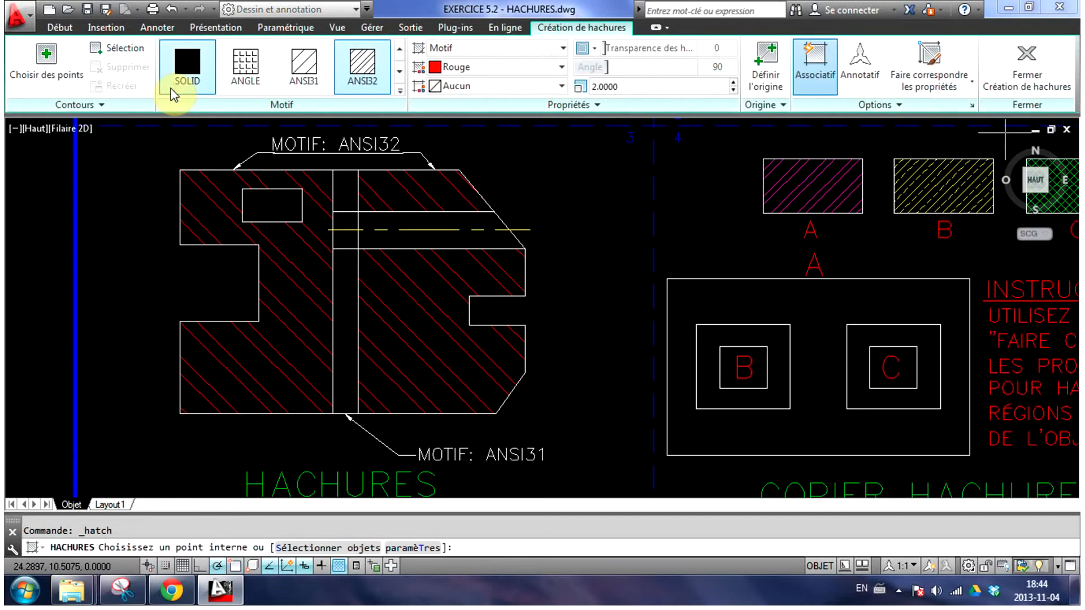
{"action": "left_click", "coordinate": [310, 70]}
{"action": "left_click", "coordinate": [346, 192]}
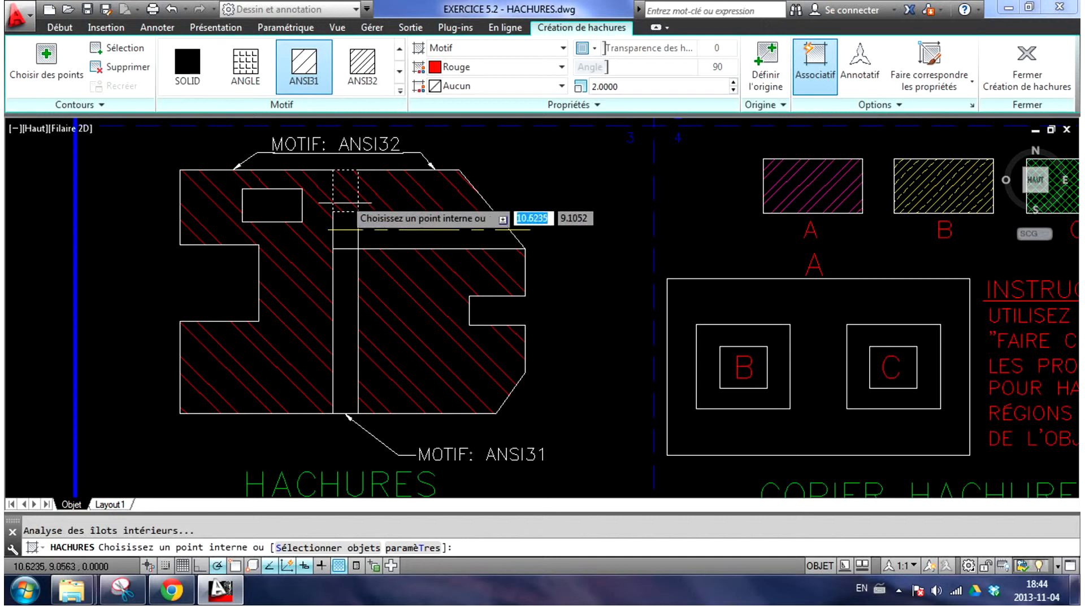
{"action": "left_click", "coordinate": [349, 260]}
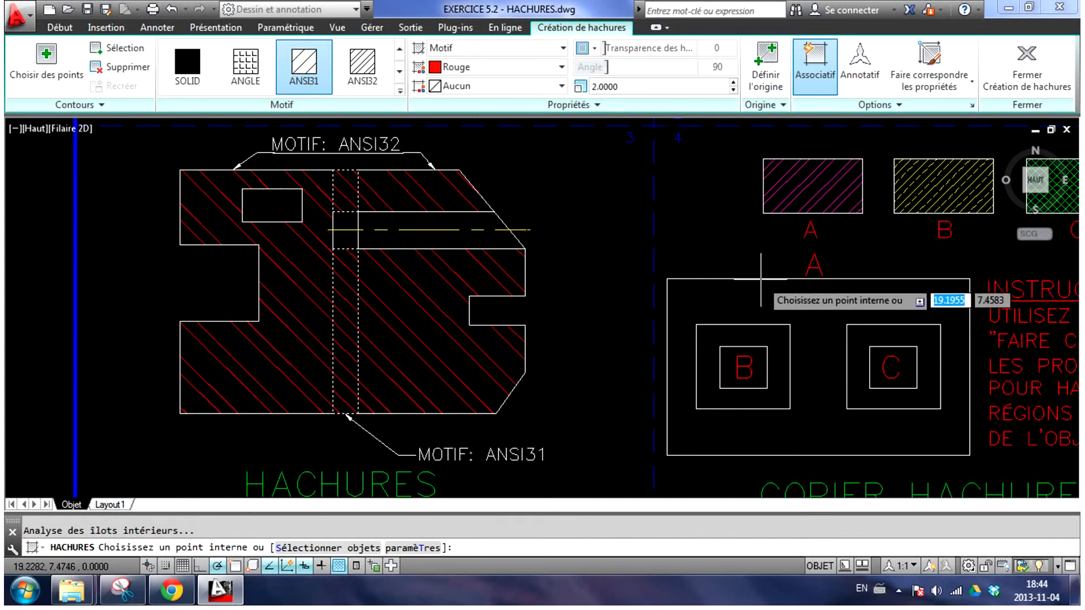
{"action": "left_click_drag", "start_coordinate": [600, 67], "coordinate": [564, 77]}
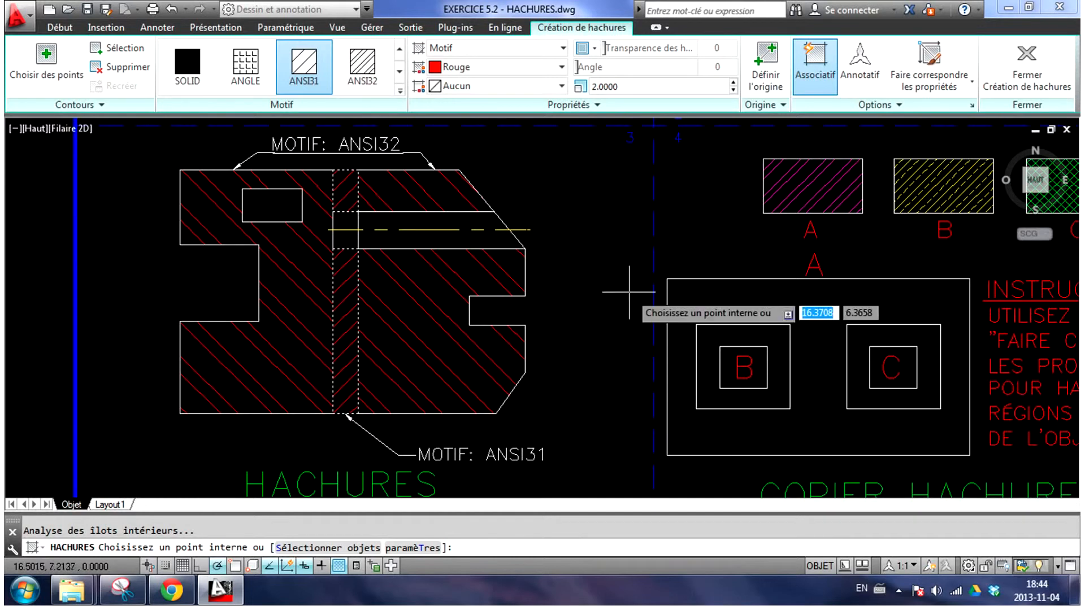
{"action": "left_click", "coordinate": [1032, 73]}
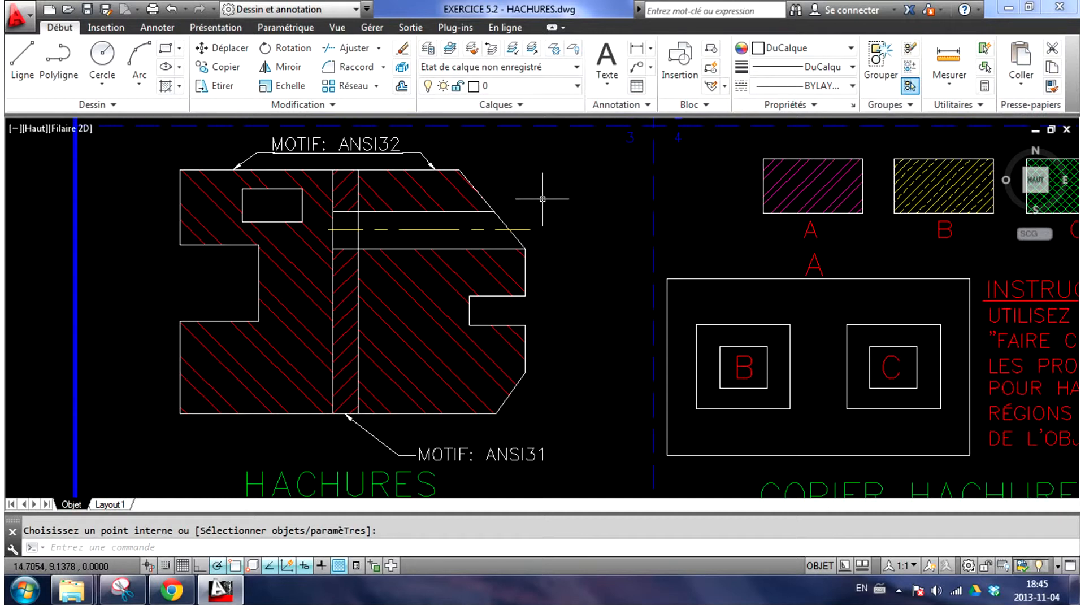
Change the colour of the vertical strip's hatch to yellow (Jaune)
{"action": "left_click", "coordinate": [347, 280]}
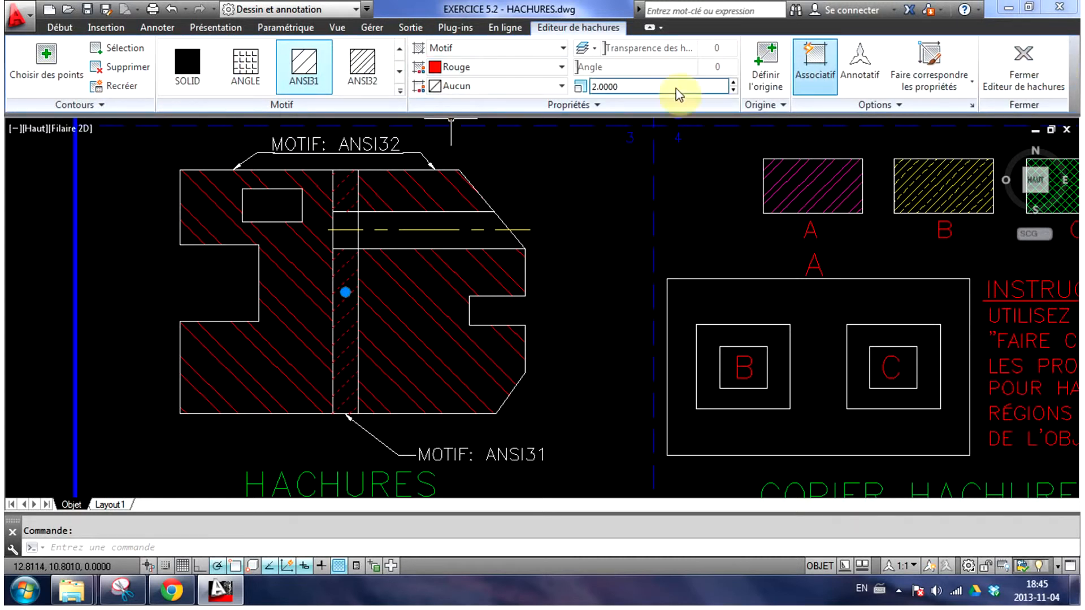
{"action": "left_click", "coordinate": [482, 69]}
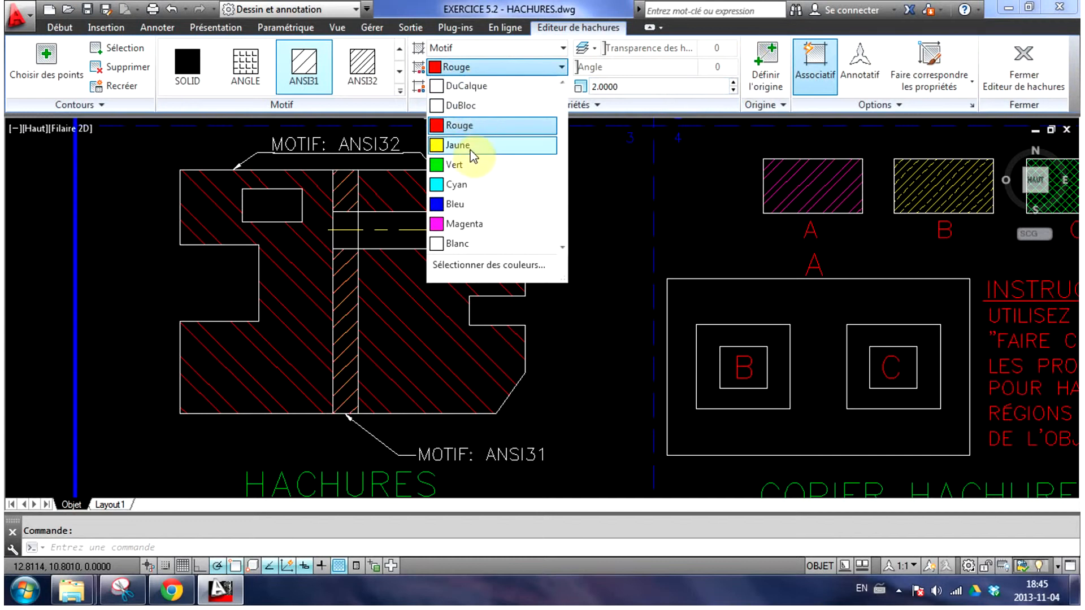
{"action": "left_click", "coordinate": [471, 148]}
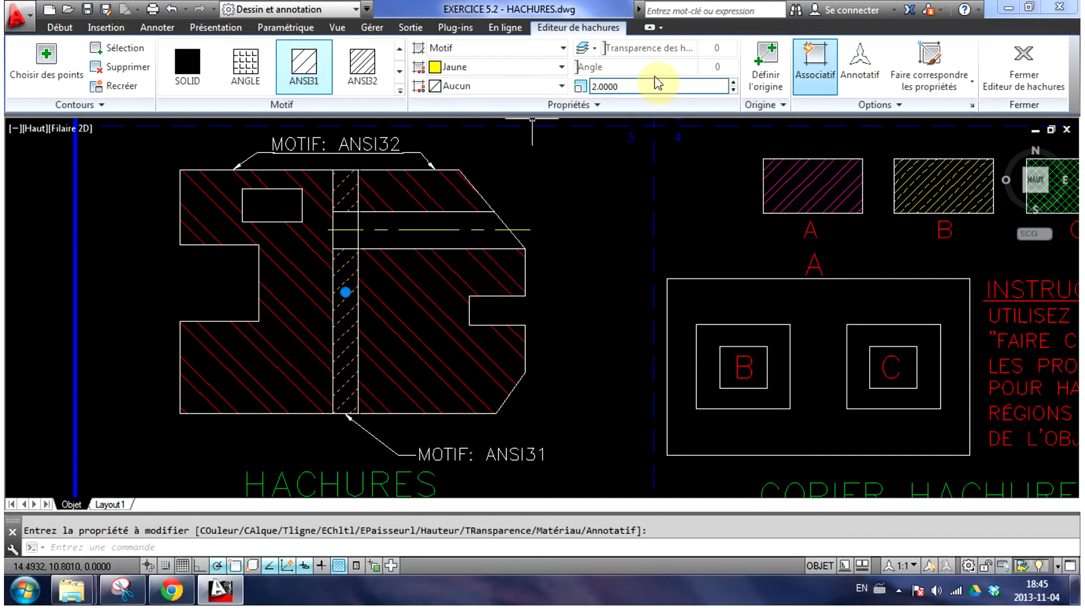
Set the scale of the yellow vertical strip's hatch to 1.0000 and finish editing it
{"action": "left_click", "coordinate": [733, 90]}
{"action": "left_click", "coordinate": [732, 92]}
{"action": "left_click", "coordinate": [732, 92]}
{"action": "left_click", "coordinate": [732, 92]}
{"action": "left_click", "coordinate": [733, 92]}
{"action": "left_click", "coordinate": [733, 92]}
{"action": "left_click", "coordinate": [732, 92]}
{"action": "double_click", "coordinate": [732, 92]}
{"action": "left_click", "coordinate": [732, 92]}
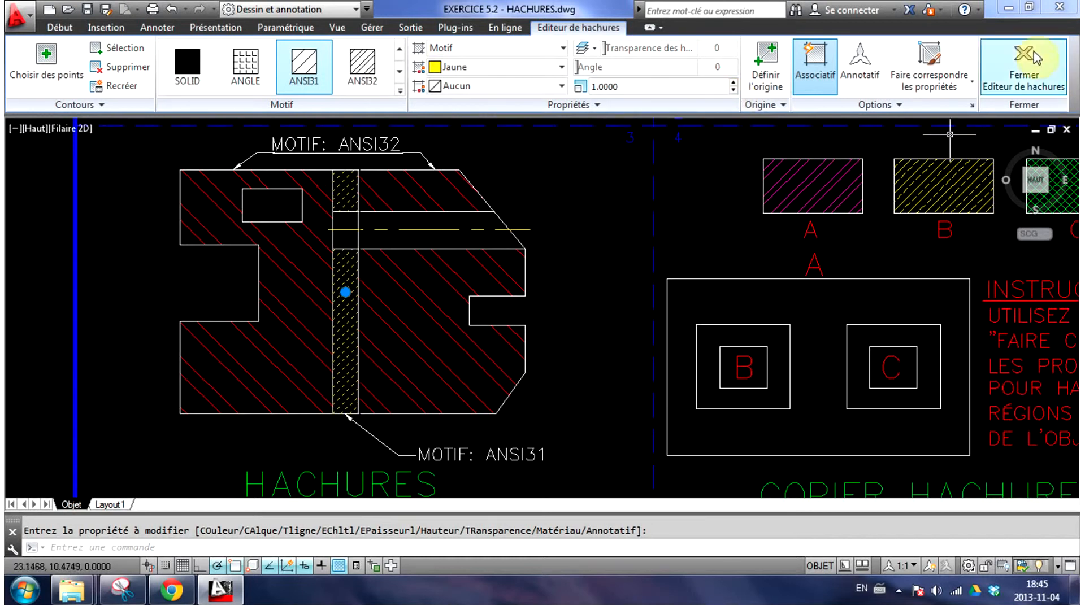
{"action": "left_click", "coordinate": [1038, 70]}
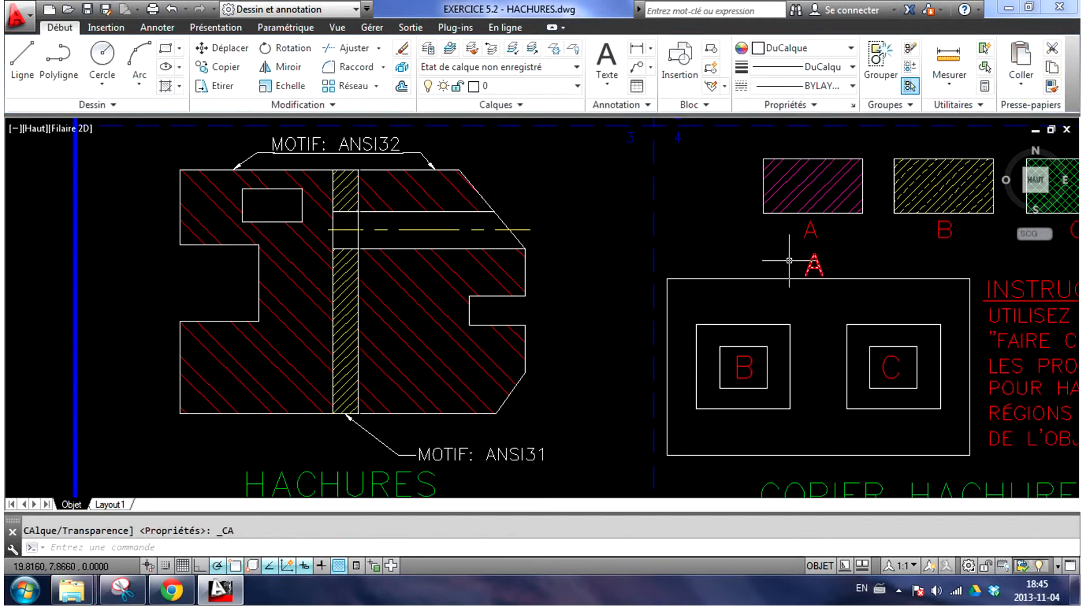
Hatch region A of the object in quadrant 4, around the two inner frames, by matching the properties of the magenta sample A
{"action": "middle_click_drag", "start_coordinate": [838, 249], "coordinate": [491, 271]}
{"action": "scroll", "coordinate": [492, 271], "scroll_direction": "down", "scroll_amount": 1}
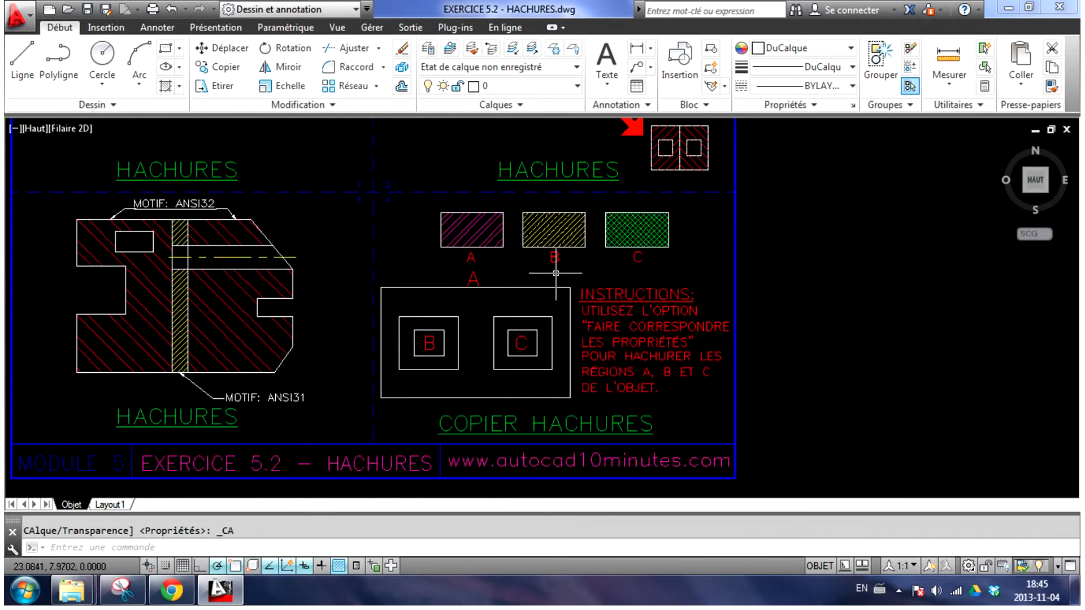
{"action": "scroll", "coordinate": [556, 273], "scroll_direction": "up", "scroll_amount": 2}
{"action": "middle_click_drag", "start_coordinate": [554, 266], "coordinate": [563, 243]}
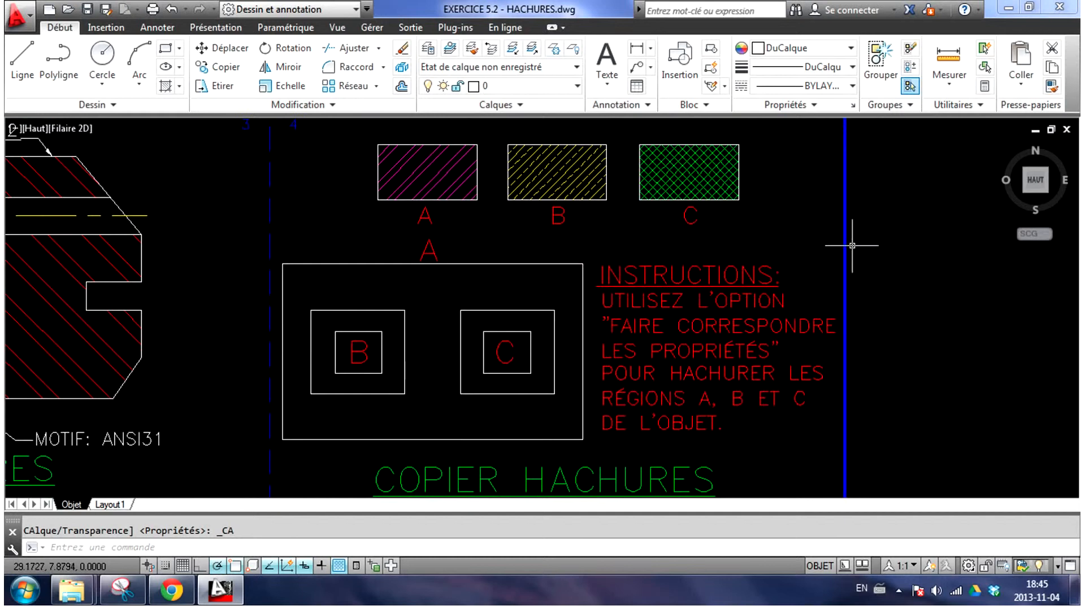
{"action": "mouse_move", "coordinate": [852, 246]}
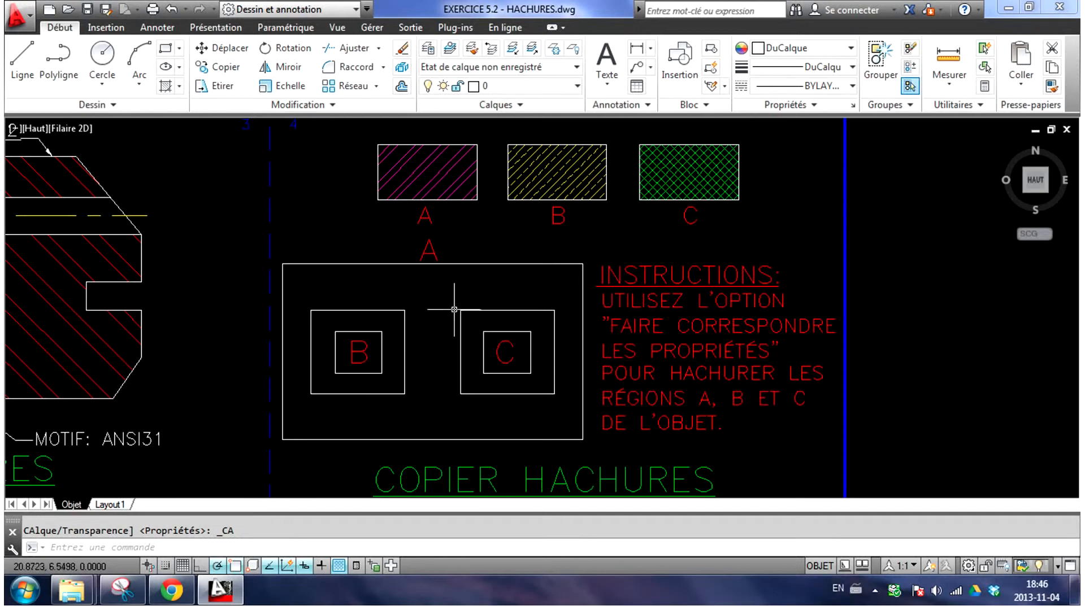
{"action": "left_click", "coordinate": [165, 88]}
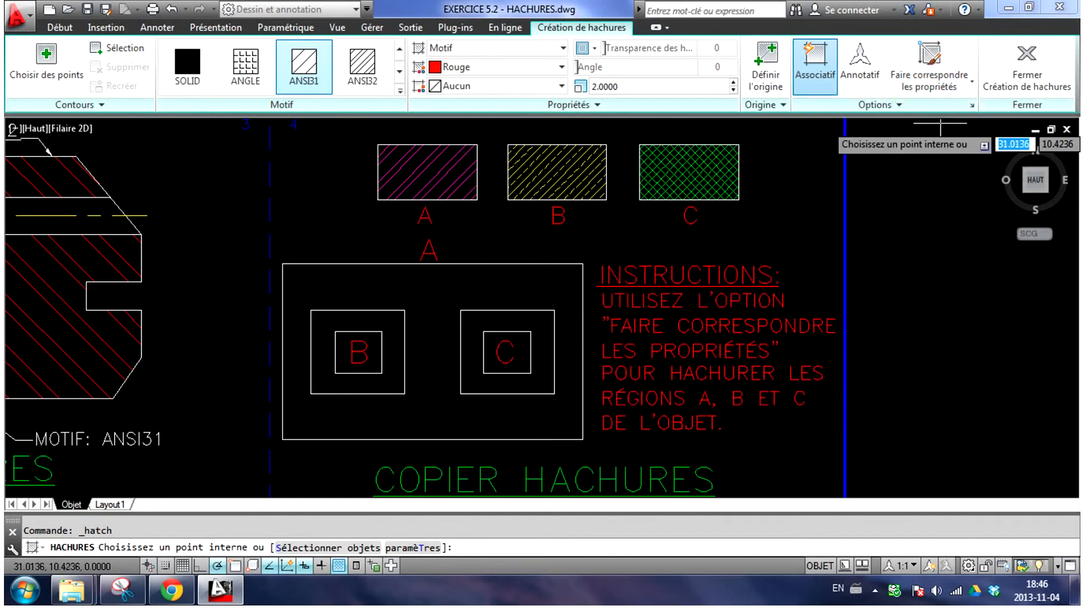
{"action": "left_click", "coordinate": [933, 61]}
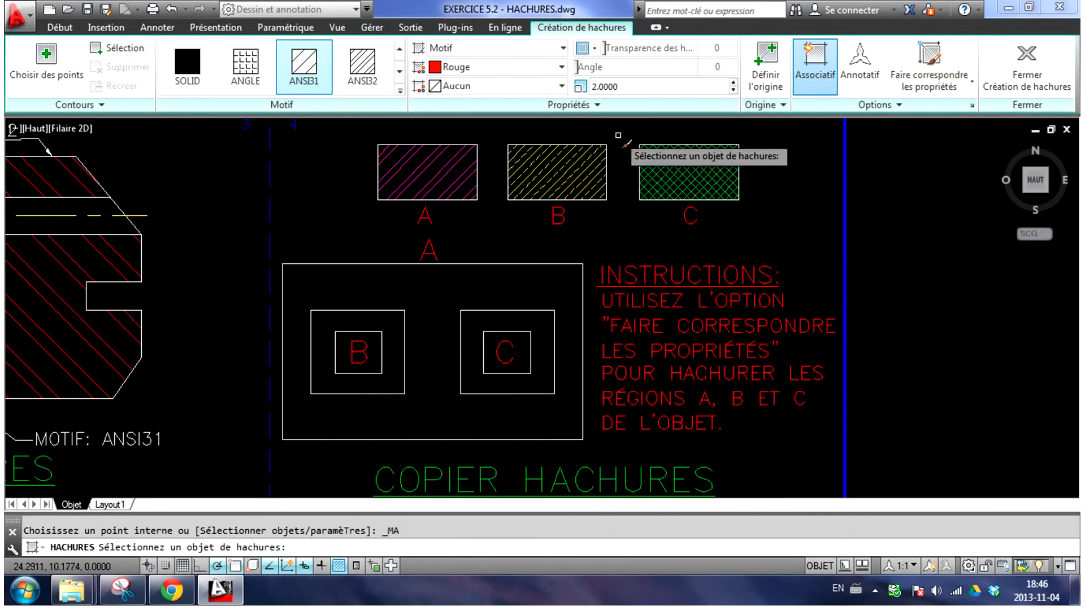
{"action": "left_click", "coordinate": [418, 151]}
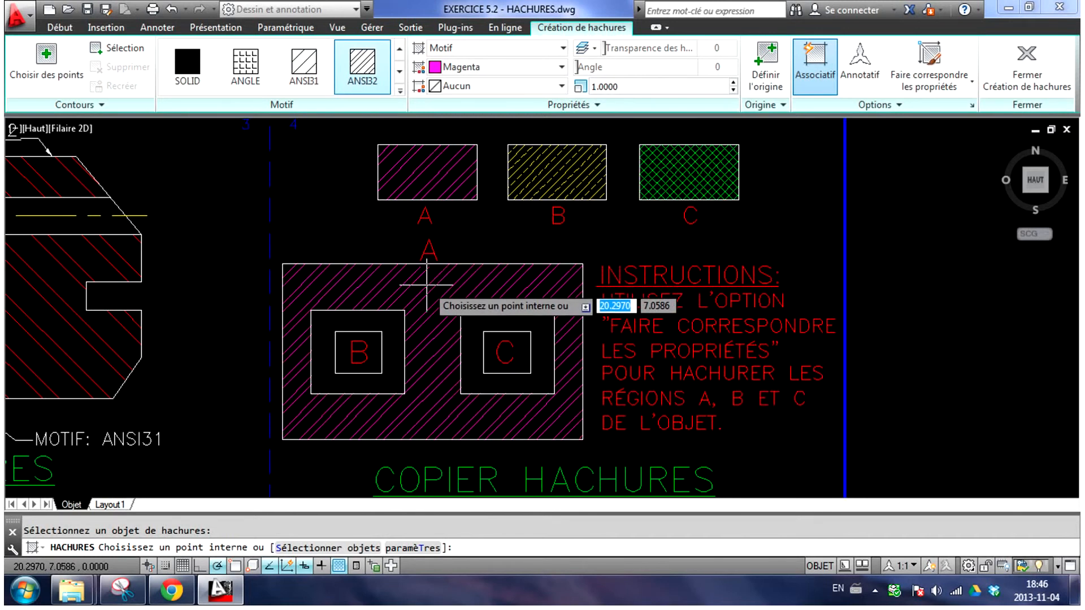
{"action": "left_click", "coordinate": [426, 285]}
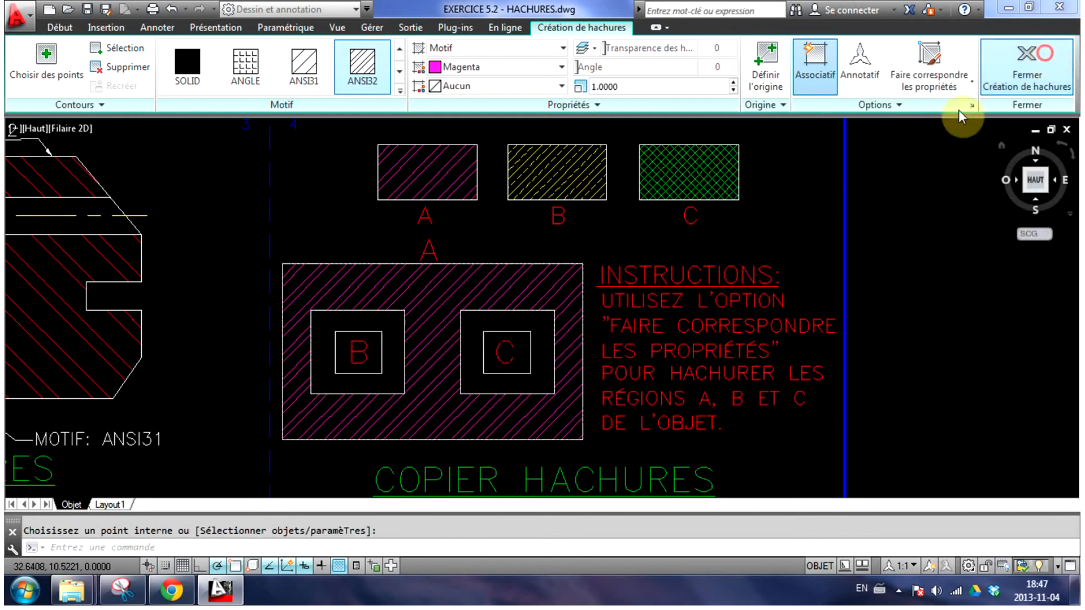
{"action": "left_click", "coordinate": [1044, 58]}
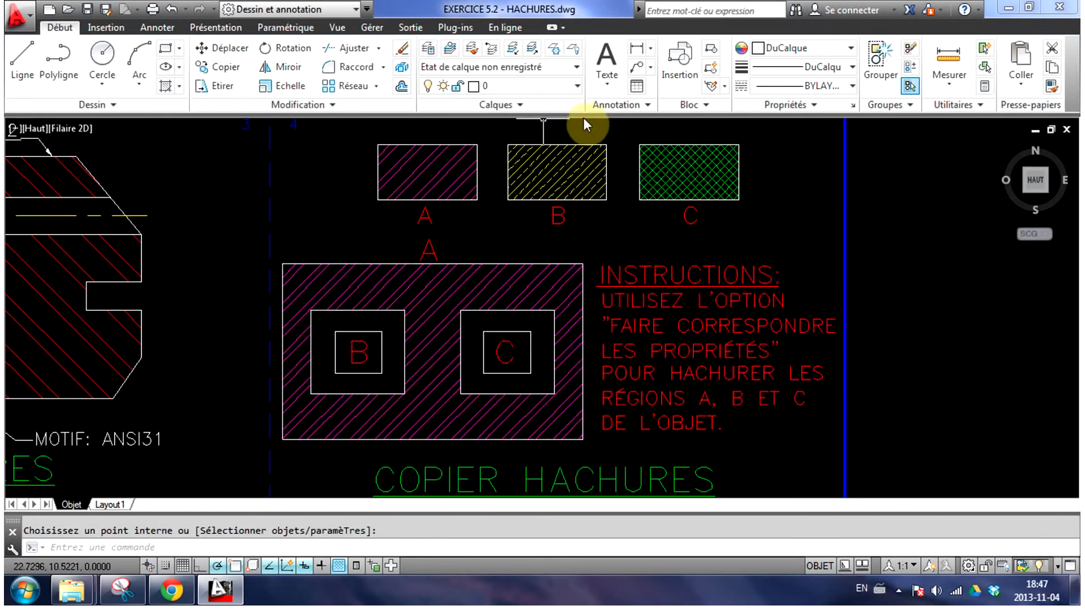
Hatch the frame around letter B by matching the properties of the yellow sample B, leaving its inner rectangle empty
{"action": "left_click", "coordinate": [165, 88]}
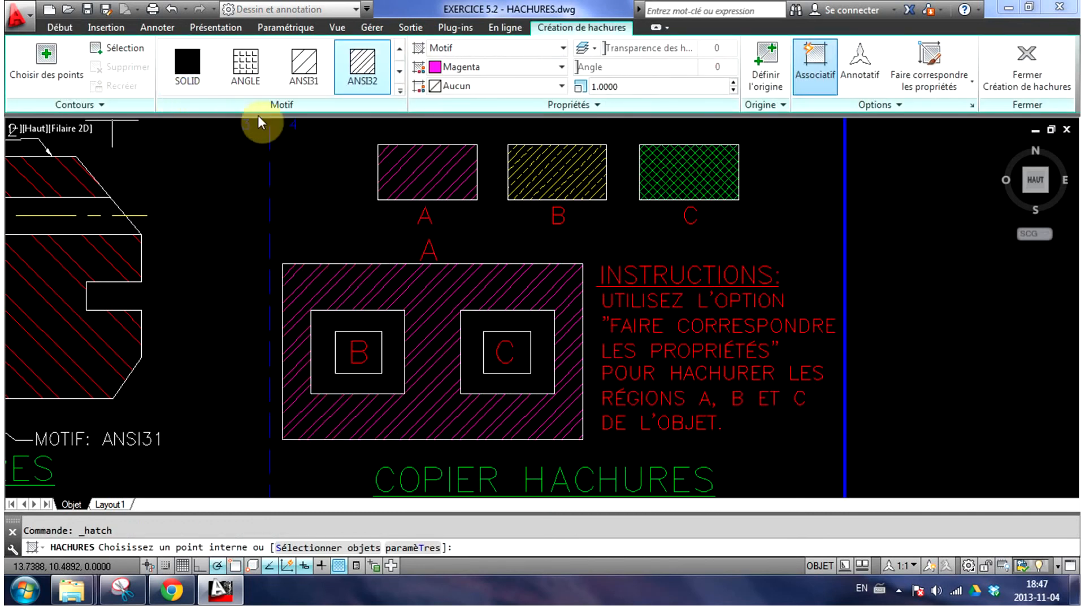
{"action": "left_click", "coordinate": [963, 59]}
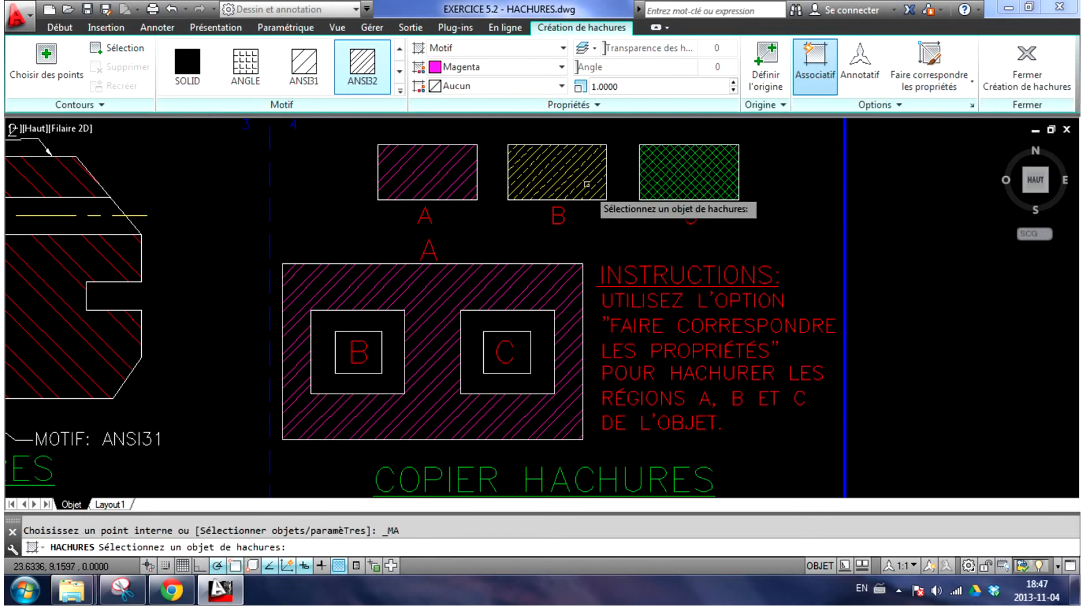
{"action": "left_click", "coordinate": [578, 168]}
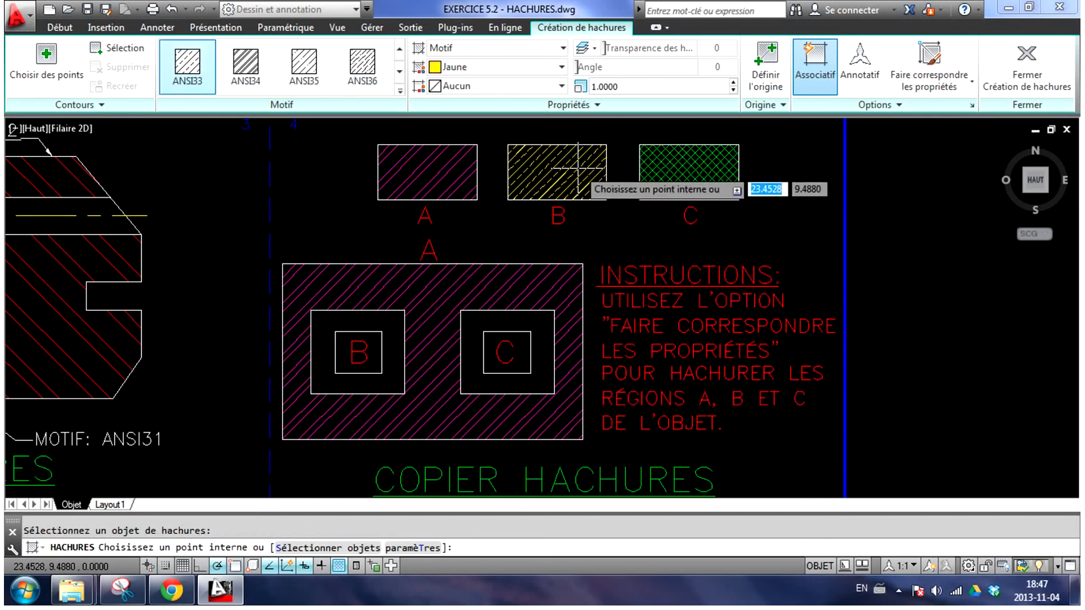
{"action": "left_click", "coordinate": [386, 319]}
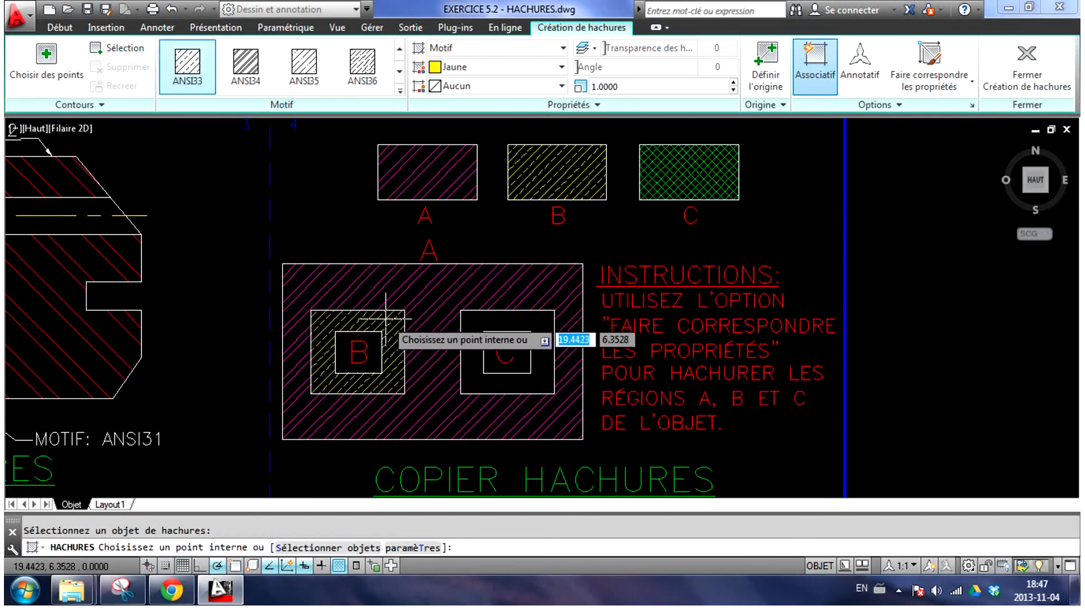
{"action": "left_click", "coordinate": [386, 319]}
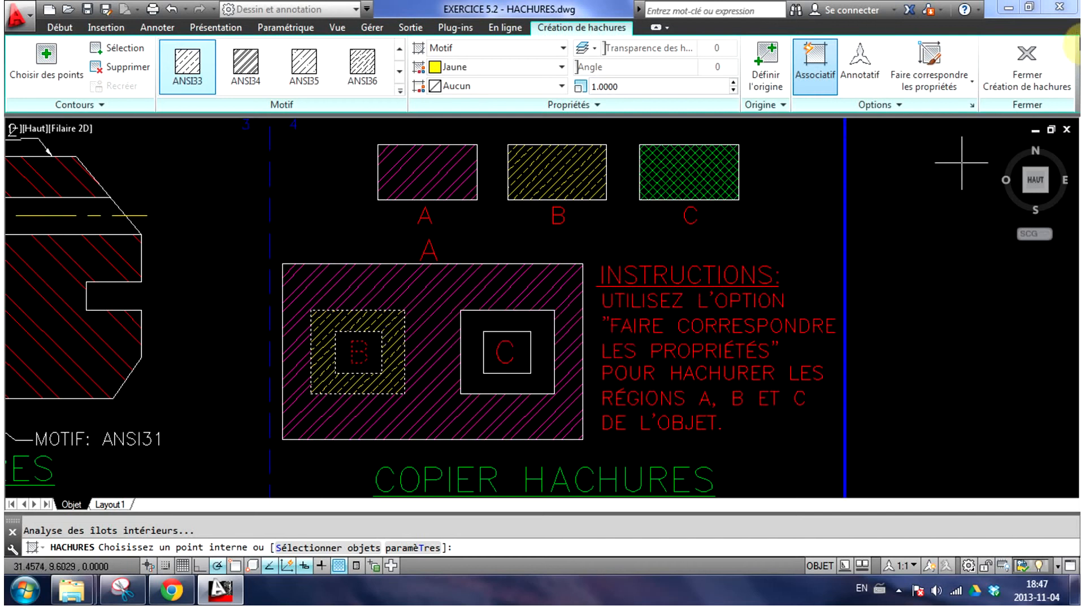
{"action": "left_click", "coordinate": [1033, 53]}
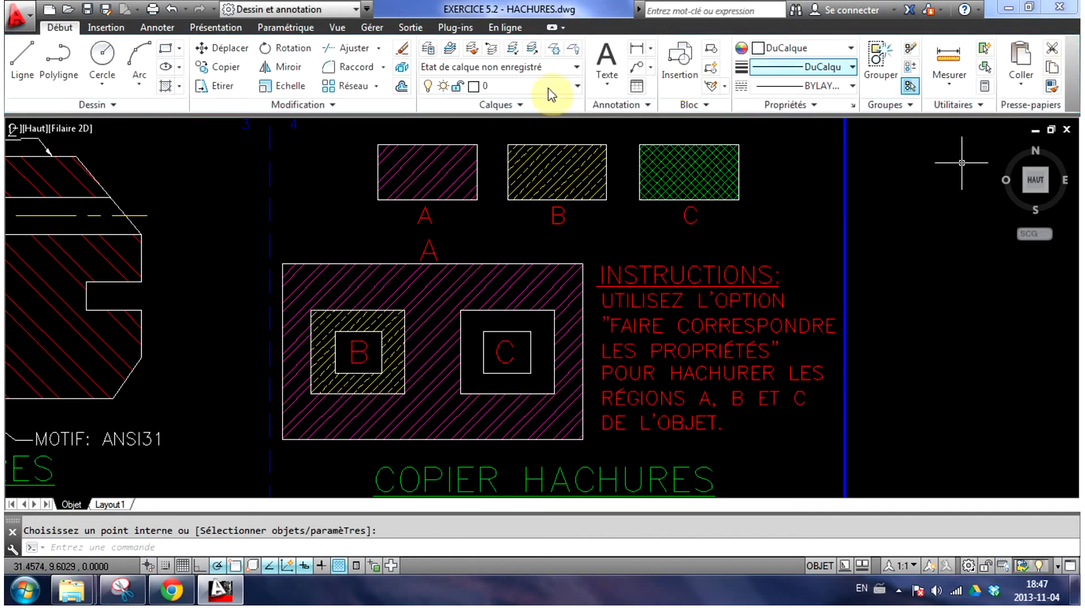
Hatch the frame around letter C by matching the properties of the green sample C
{"action": "left_click", "coordinate": [164, 86]}
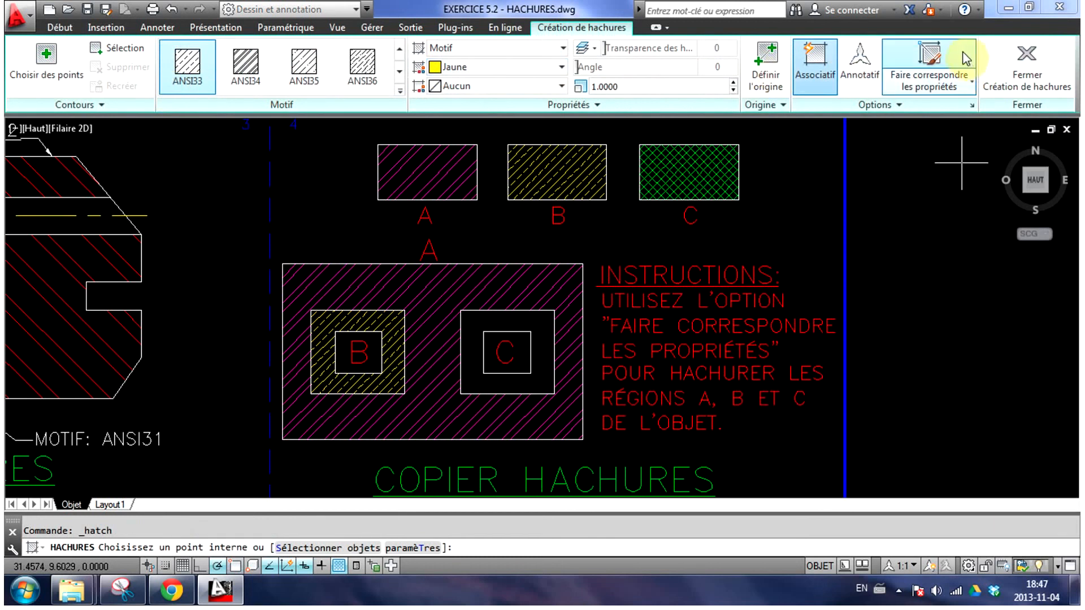
{"action": "left_click", "coordinate": [953, 56]}
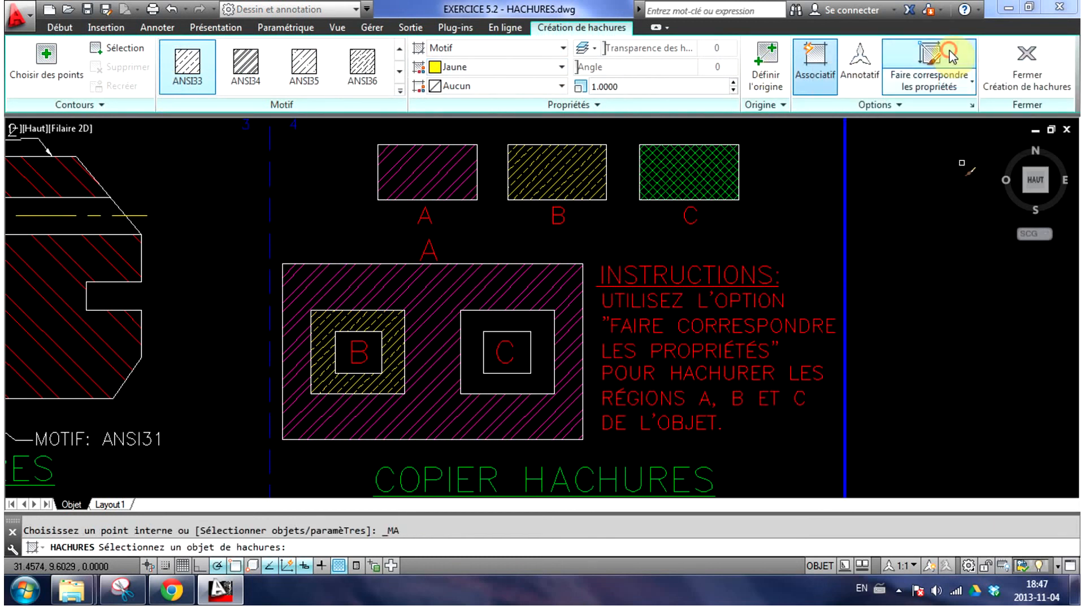
{"action": "left_click", "coordinate": [670, 170]}
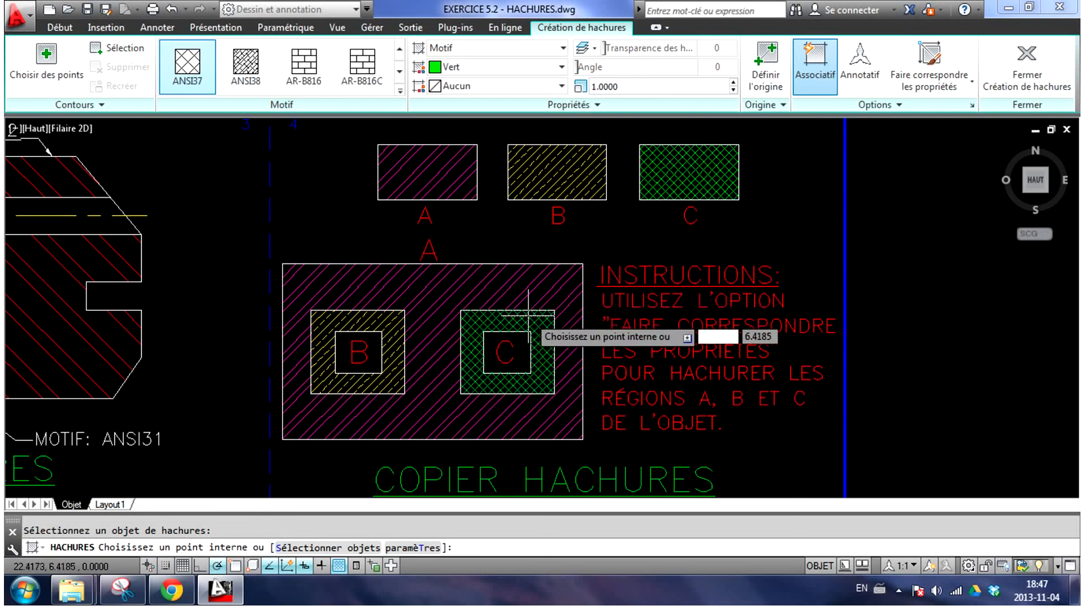